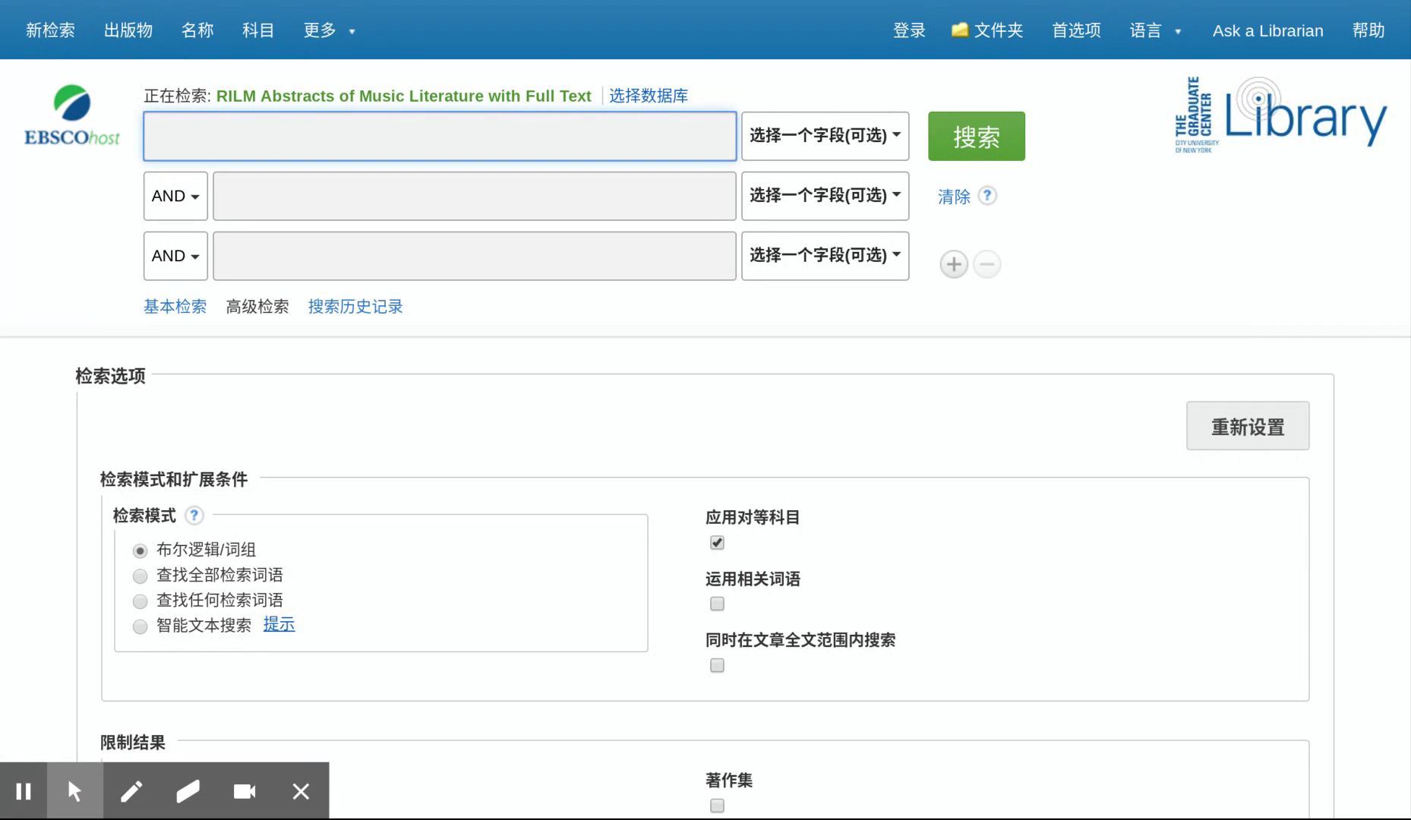
Enter "new york city" as the first search term and view the searchable fields without choosing one.
text(n)
key(BackSpace)
text(new )
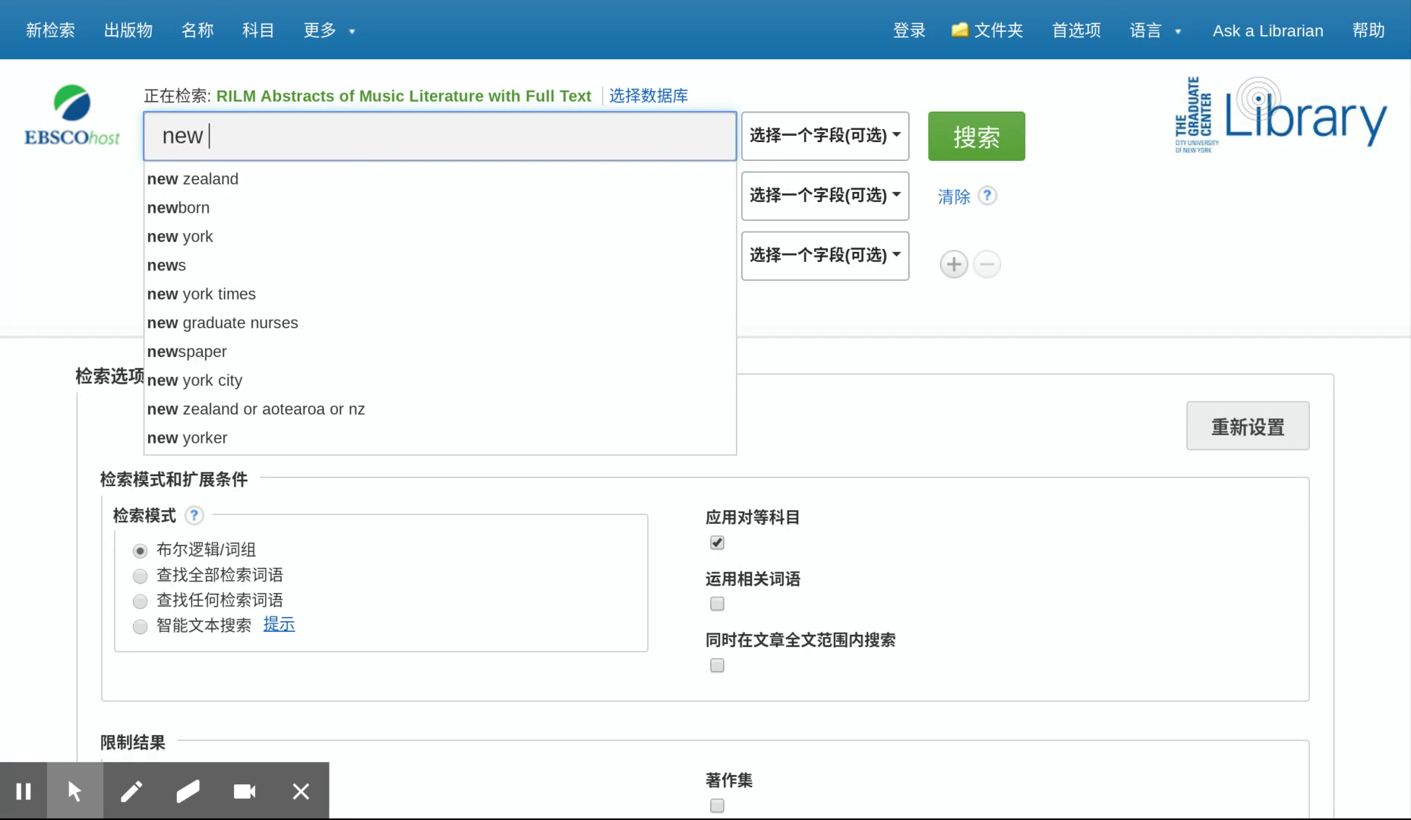
text(york city)
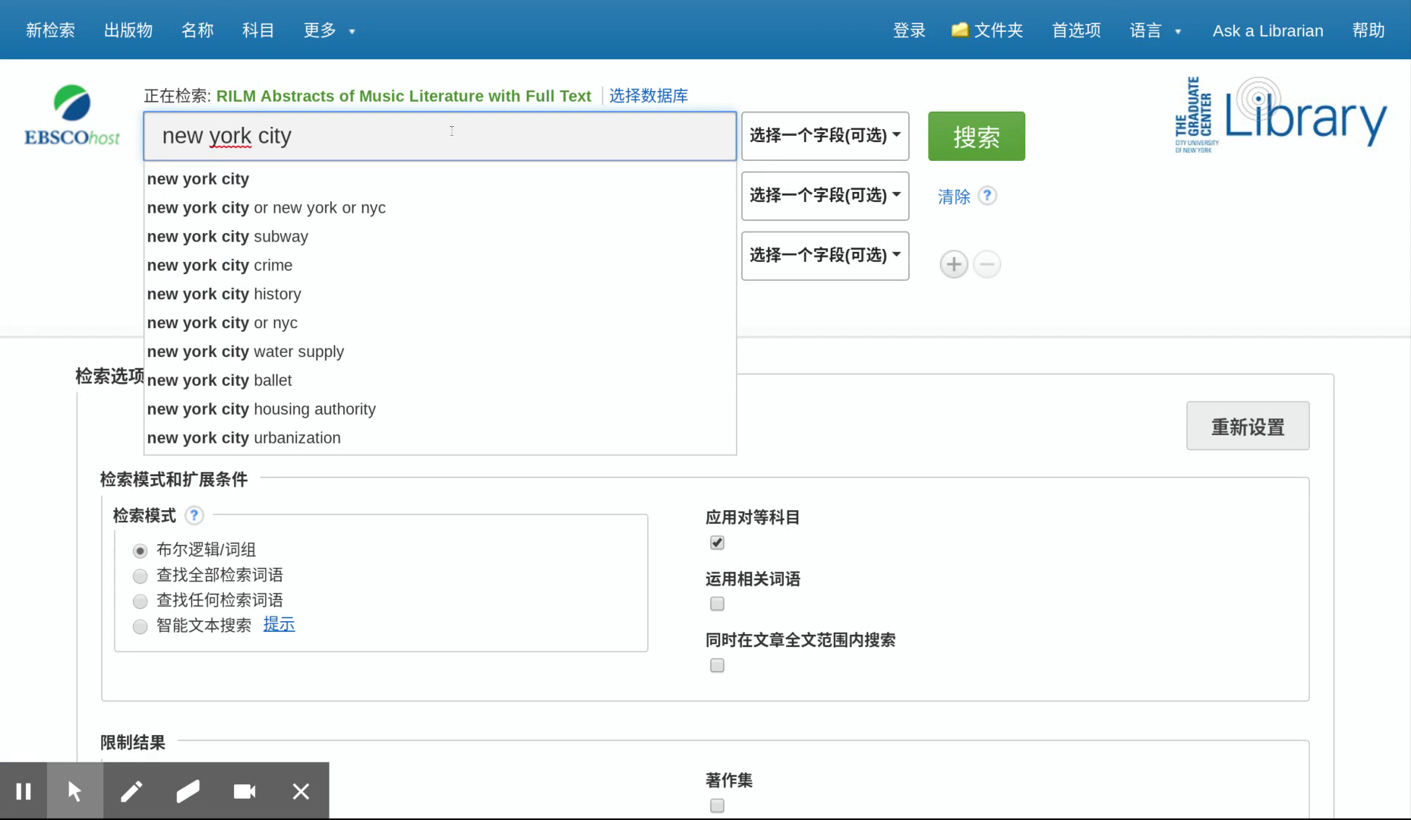
click(881, 148)
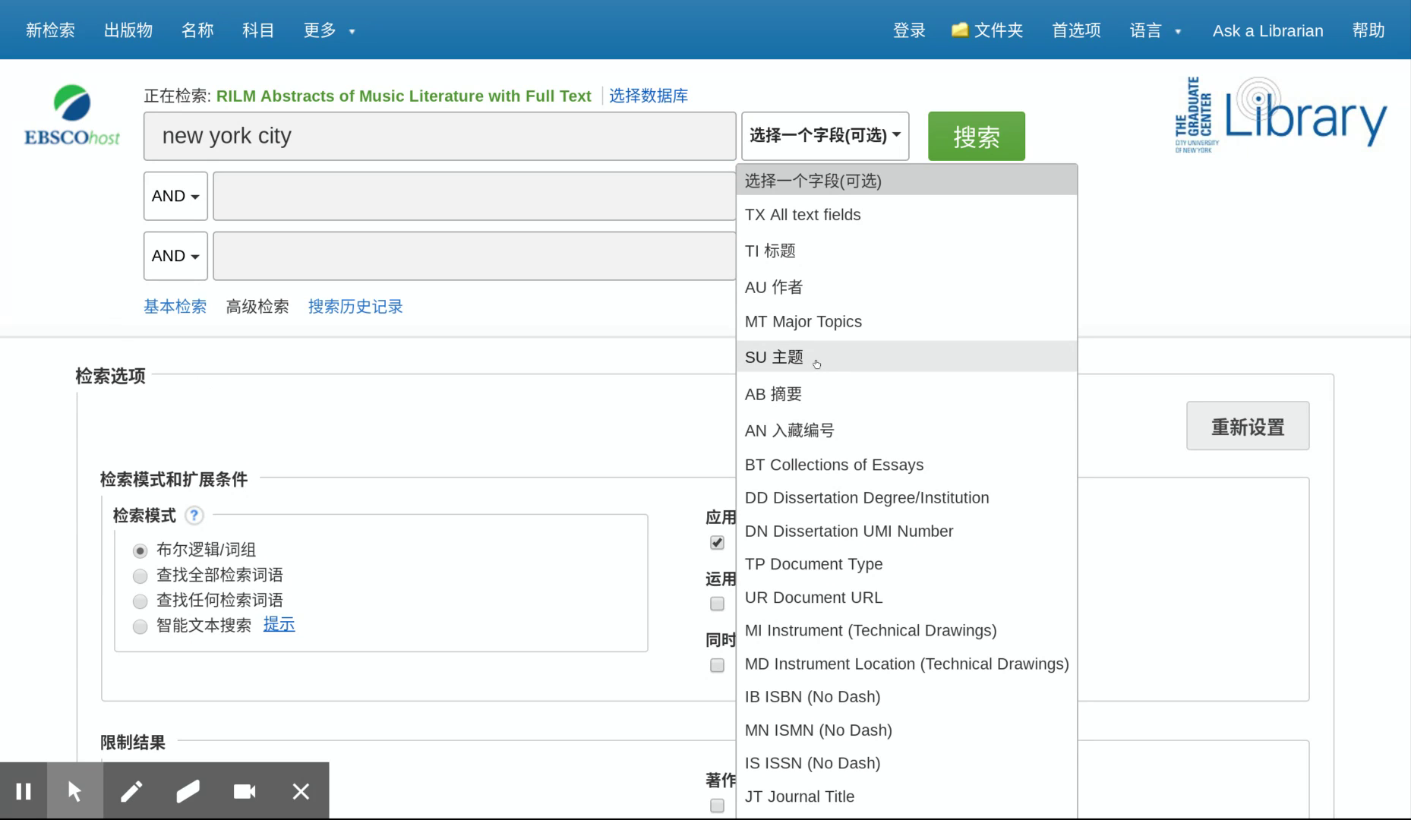
click(529, 200)
click(447, 140)
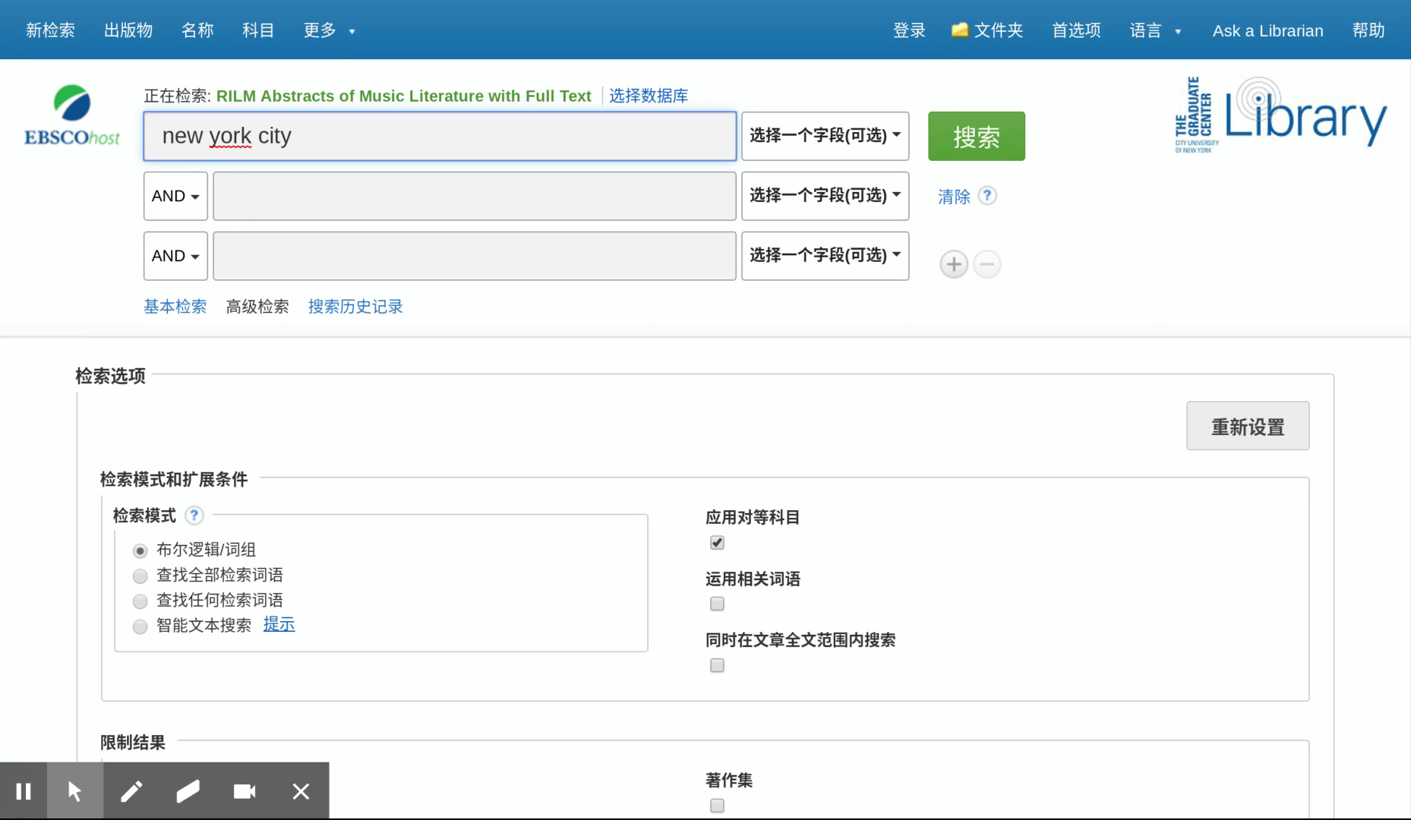
Replace the first search term with "China".
key(BackSpace)
key(BackSpace)
key(BackSpace)
key(BackSpace)
key(BackSpace)
key(BackSpace)
key(BackSpace)
key(BackSpace)
key(BackSpace)
key(BackSpace)
key(BackSpace)
key(BackSpace)
key(BackSpace)
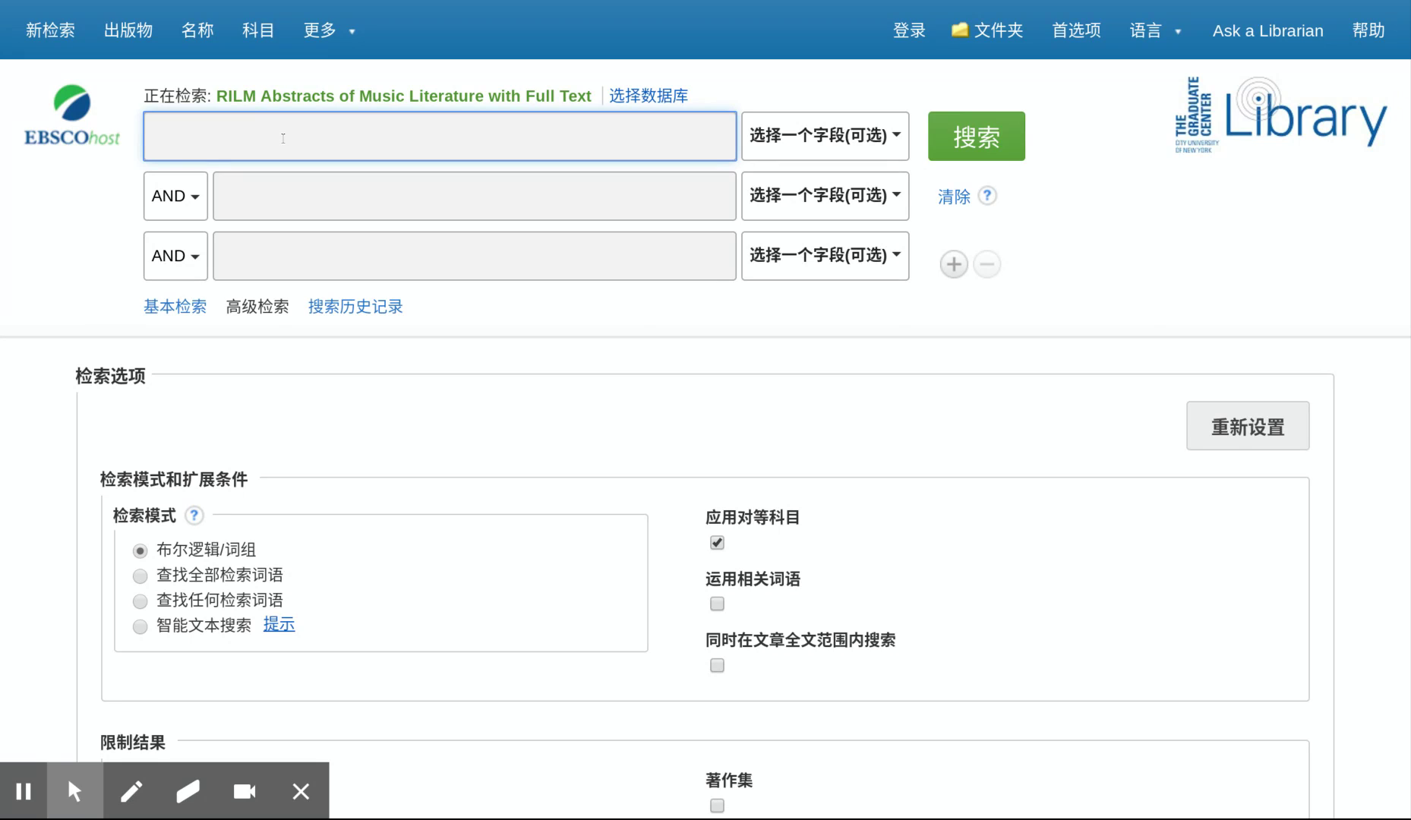
text(China)
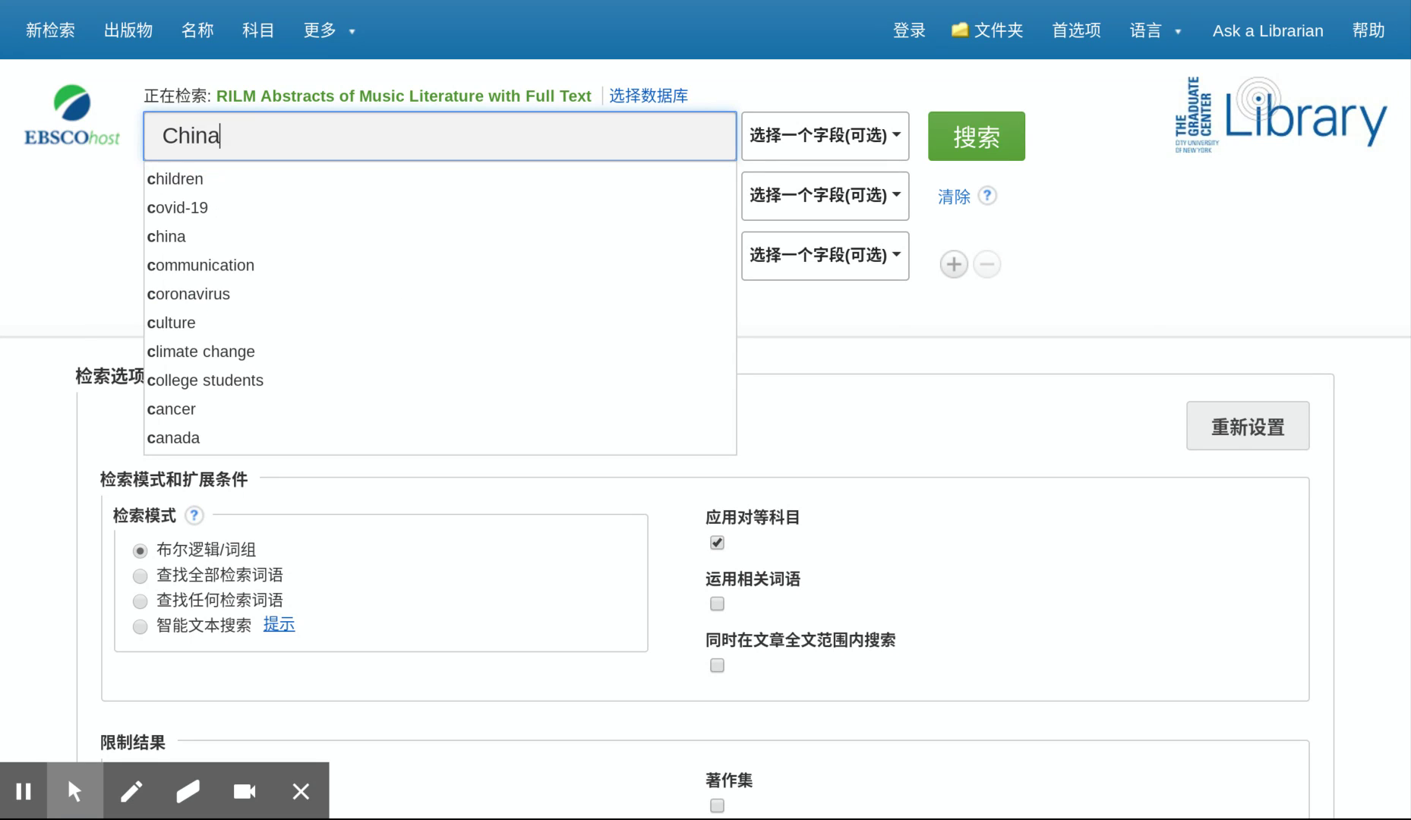
click(820, 73)
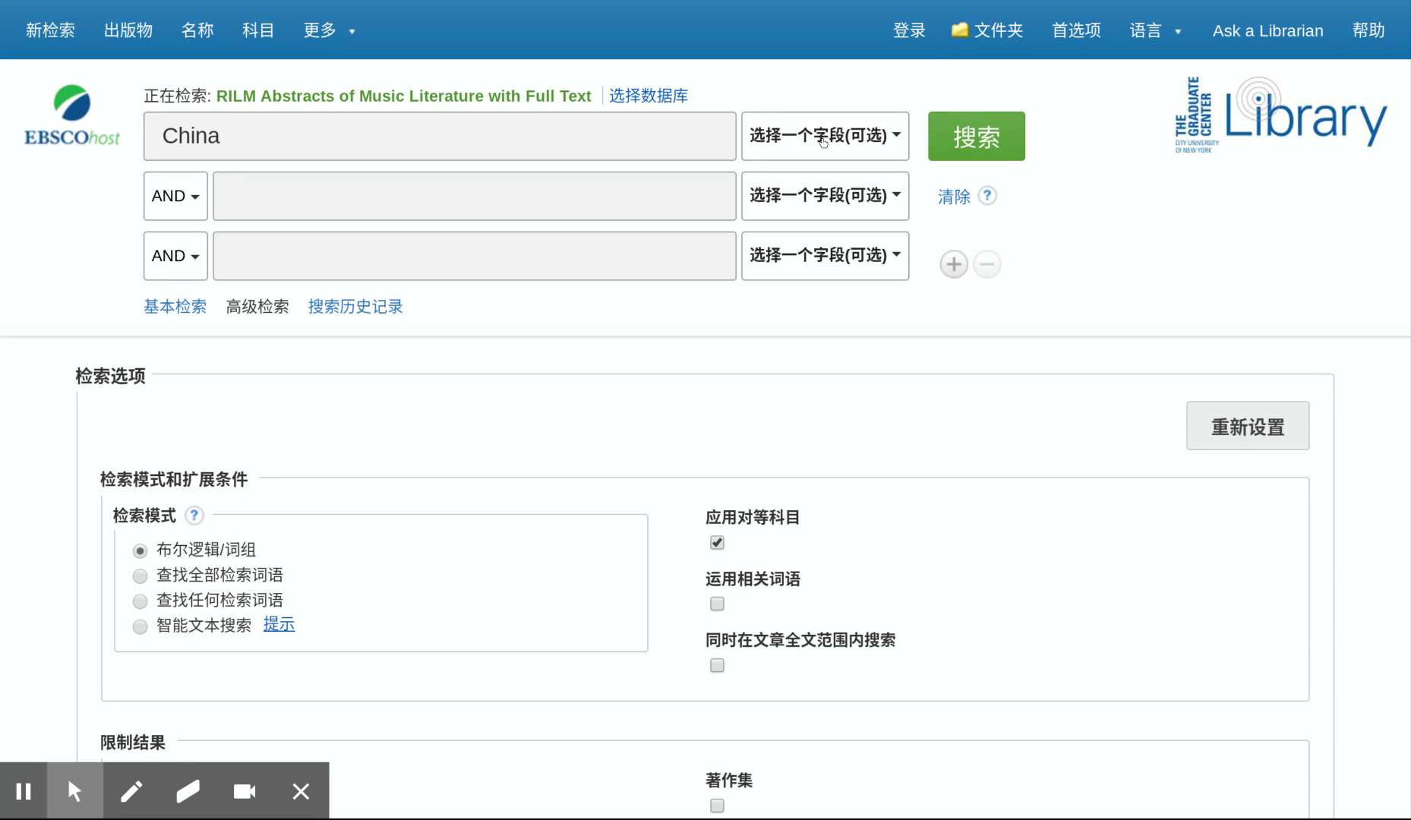
click(378, 131)
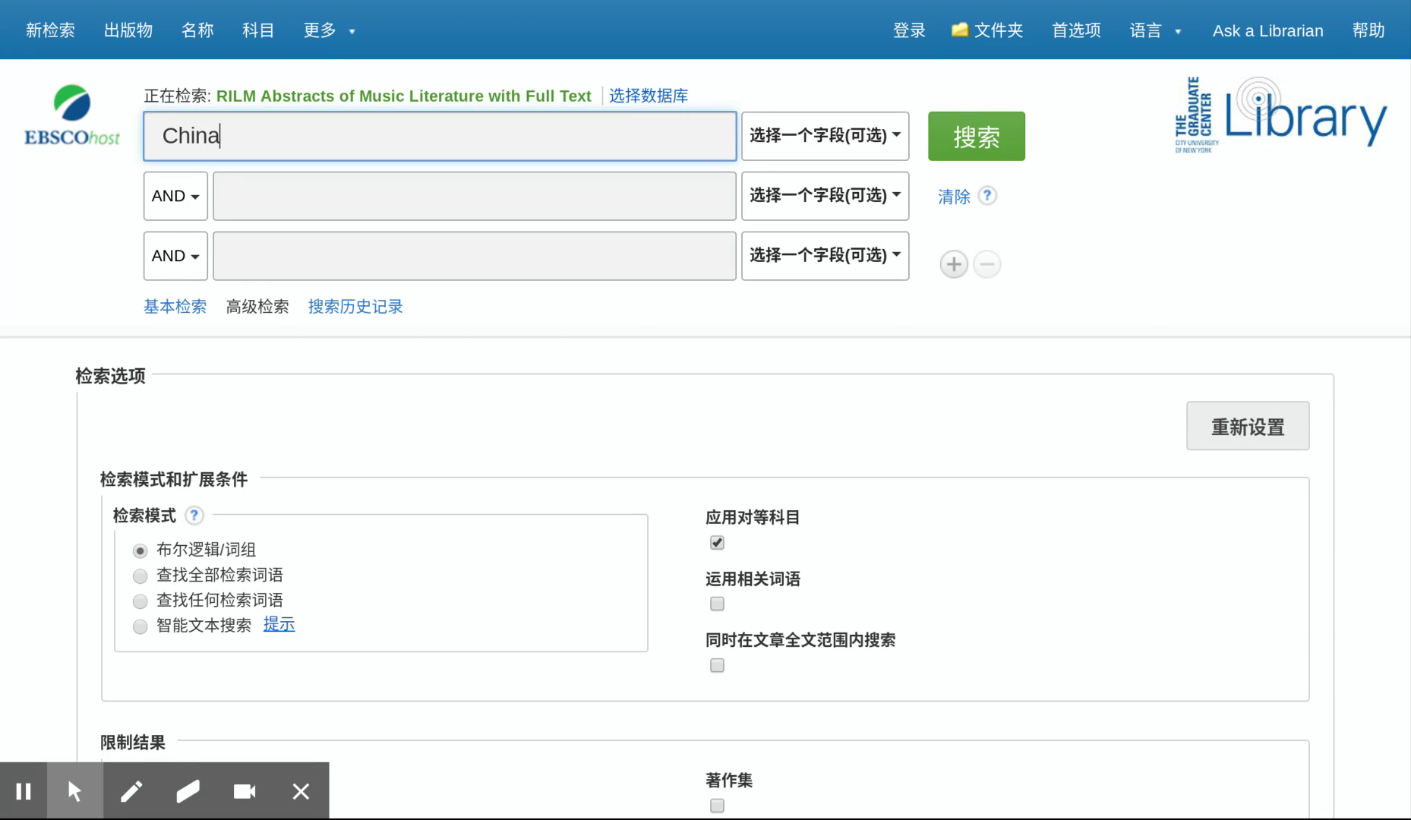
Replace the first search term with "anhui" and run the search without a field restriction.
key(BackSpace)
key(BackSpace)
key(BackSpace)
key(BackSpace)
key(BackSpace)
text(anhui)
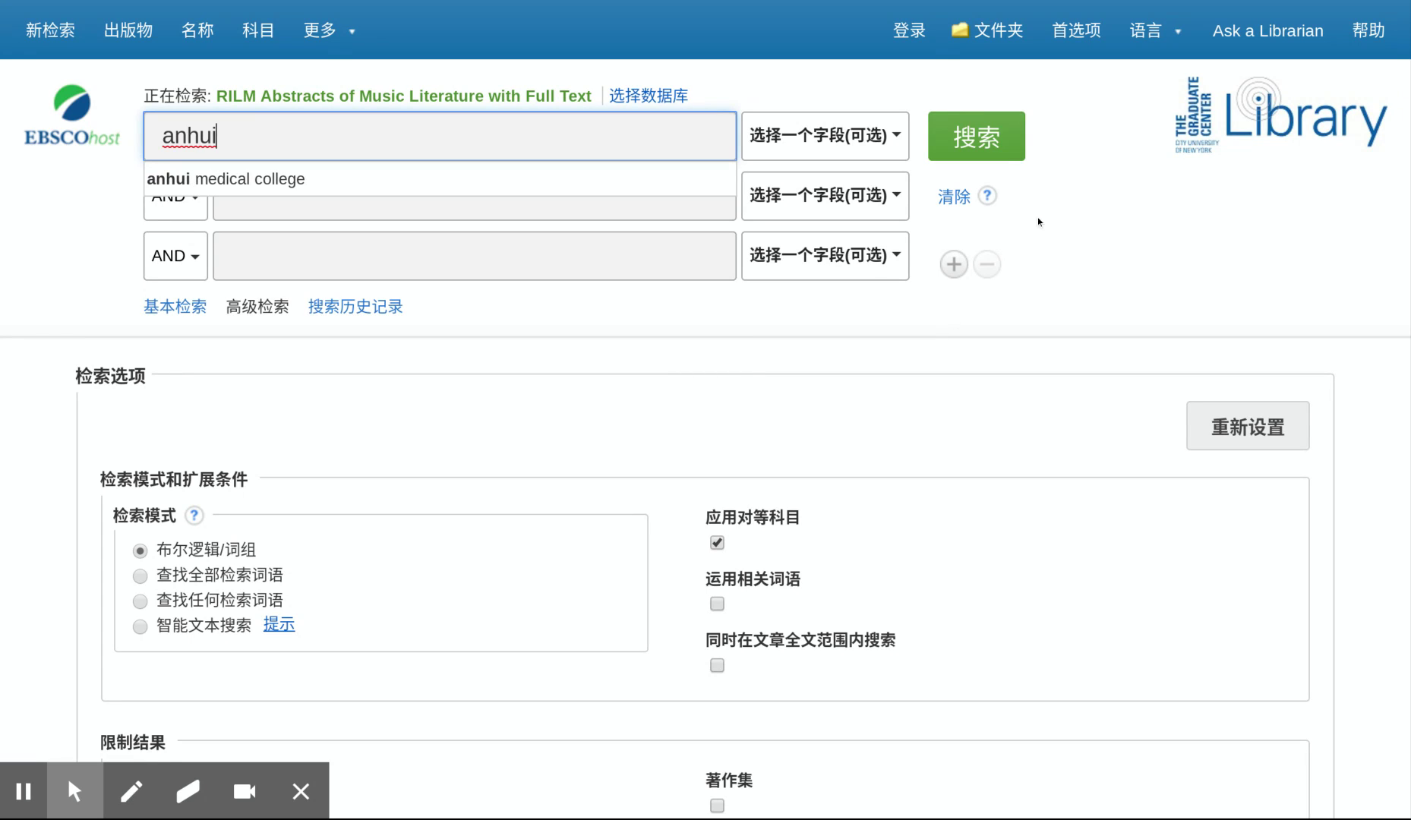
click(1059, 228)
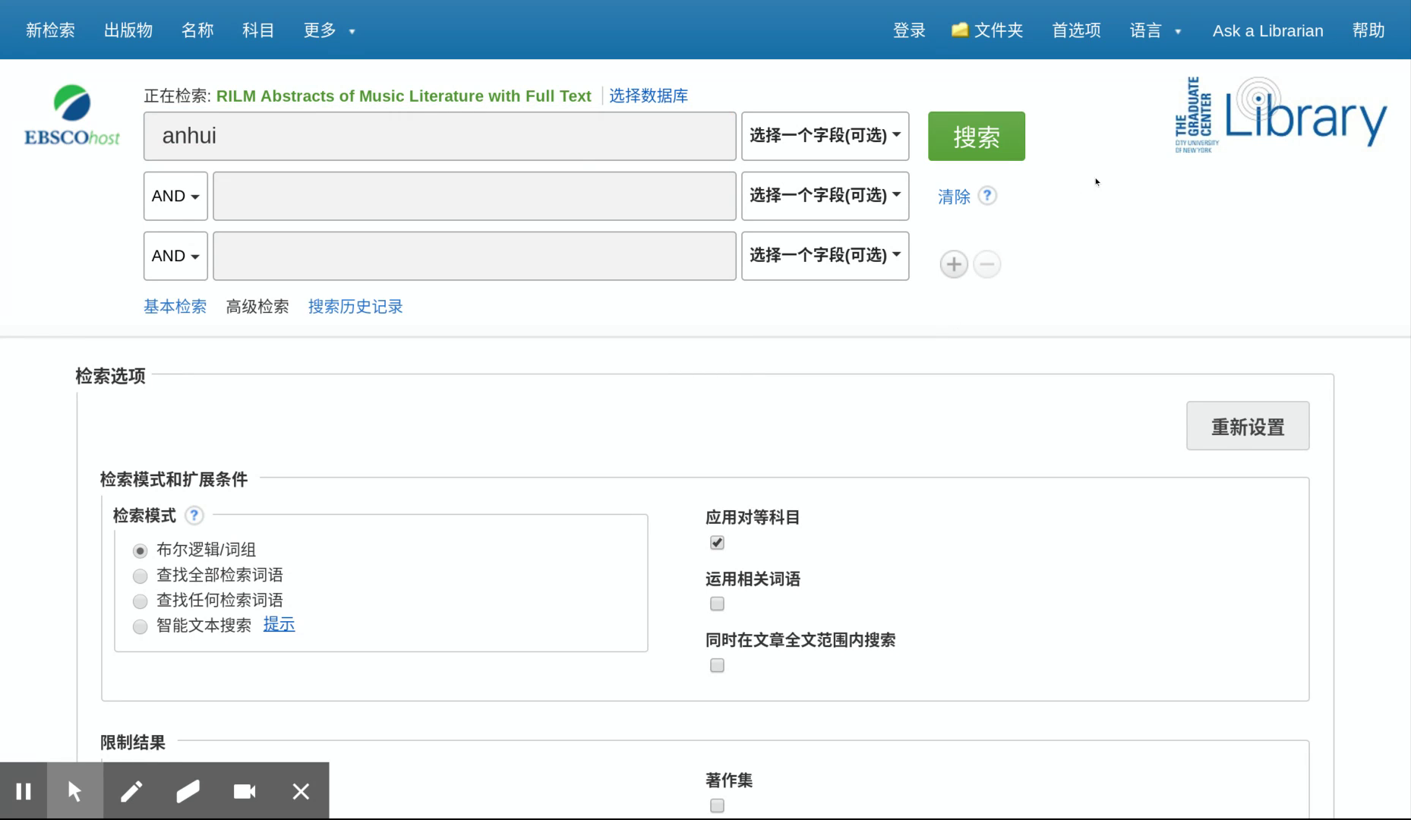
click(976, 137)
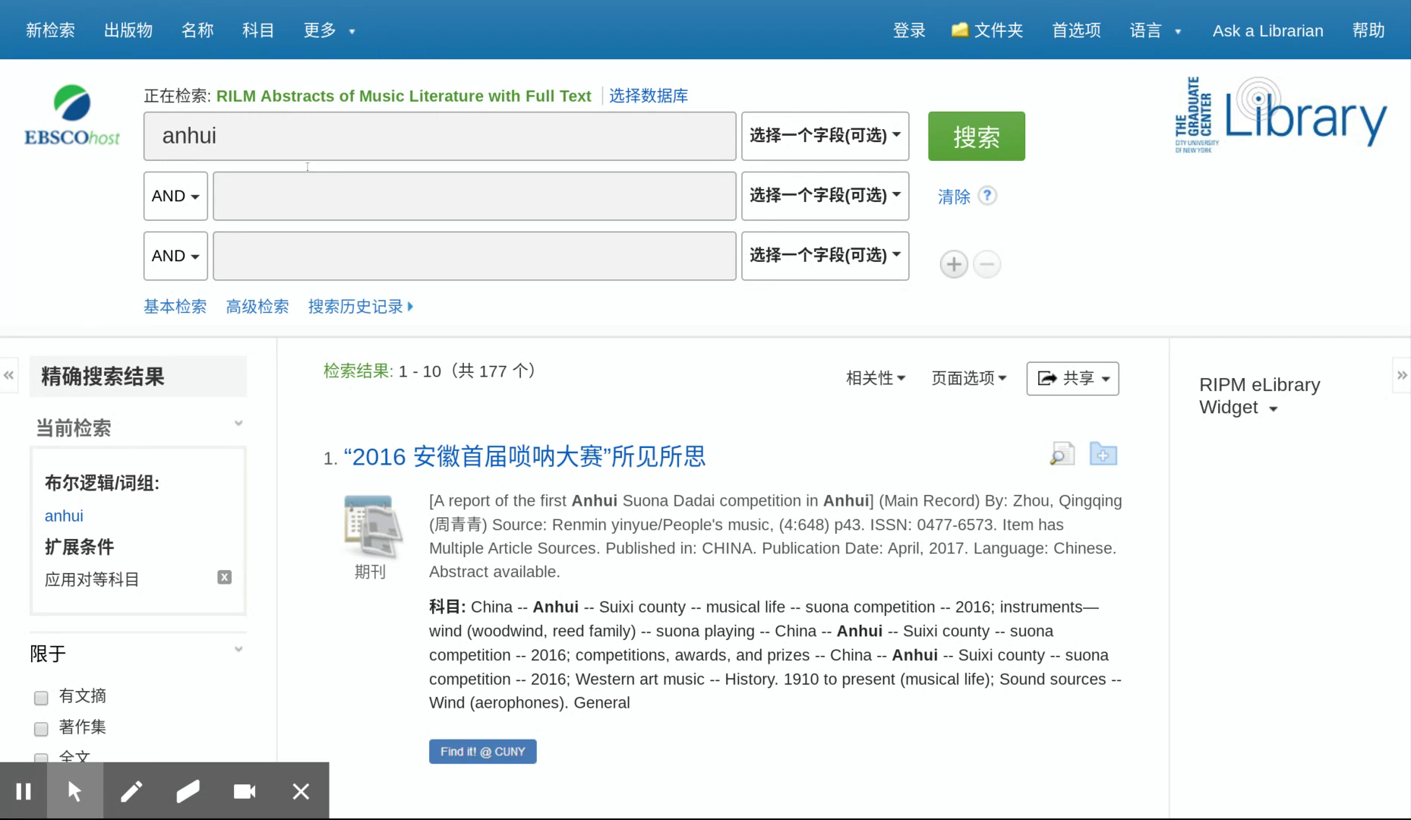
Replace the first search term with the pinyin spelling "xianggang".
click(298, 135)
key(BackSpace)
key(BackSpace)
key(BackSpace)
key(BackSpace)
key(BackSpace)
text(xianggang)
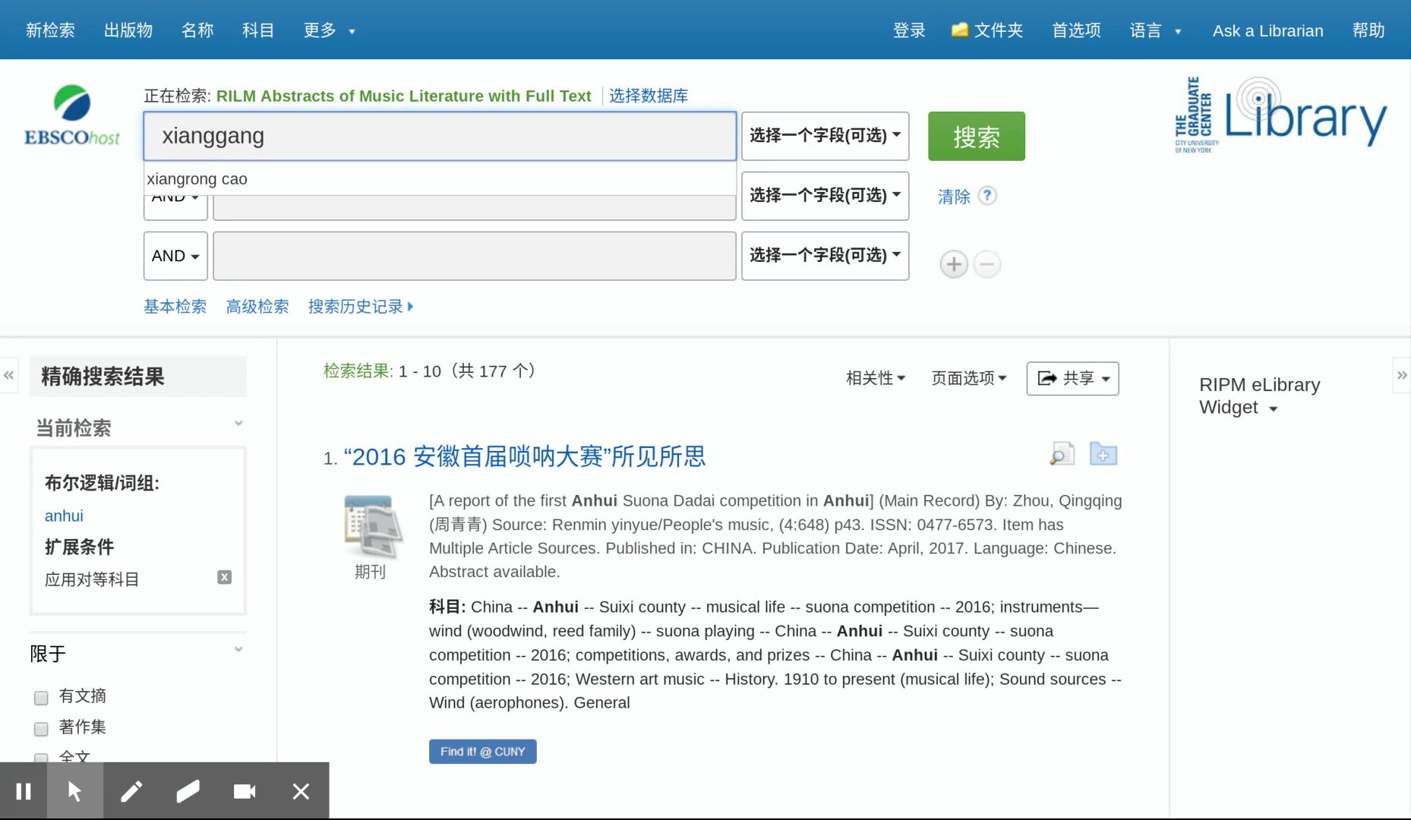
Replace the pinyin term in the first search row with "hong kong".
key(BackSpace)
key(BackSpace)
key(BackSpace)
key(BackSpace)
key(BackSpace)
key(BackSpace)
key(BackSpace)
key(BackSpace)
key(BackSpace)
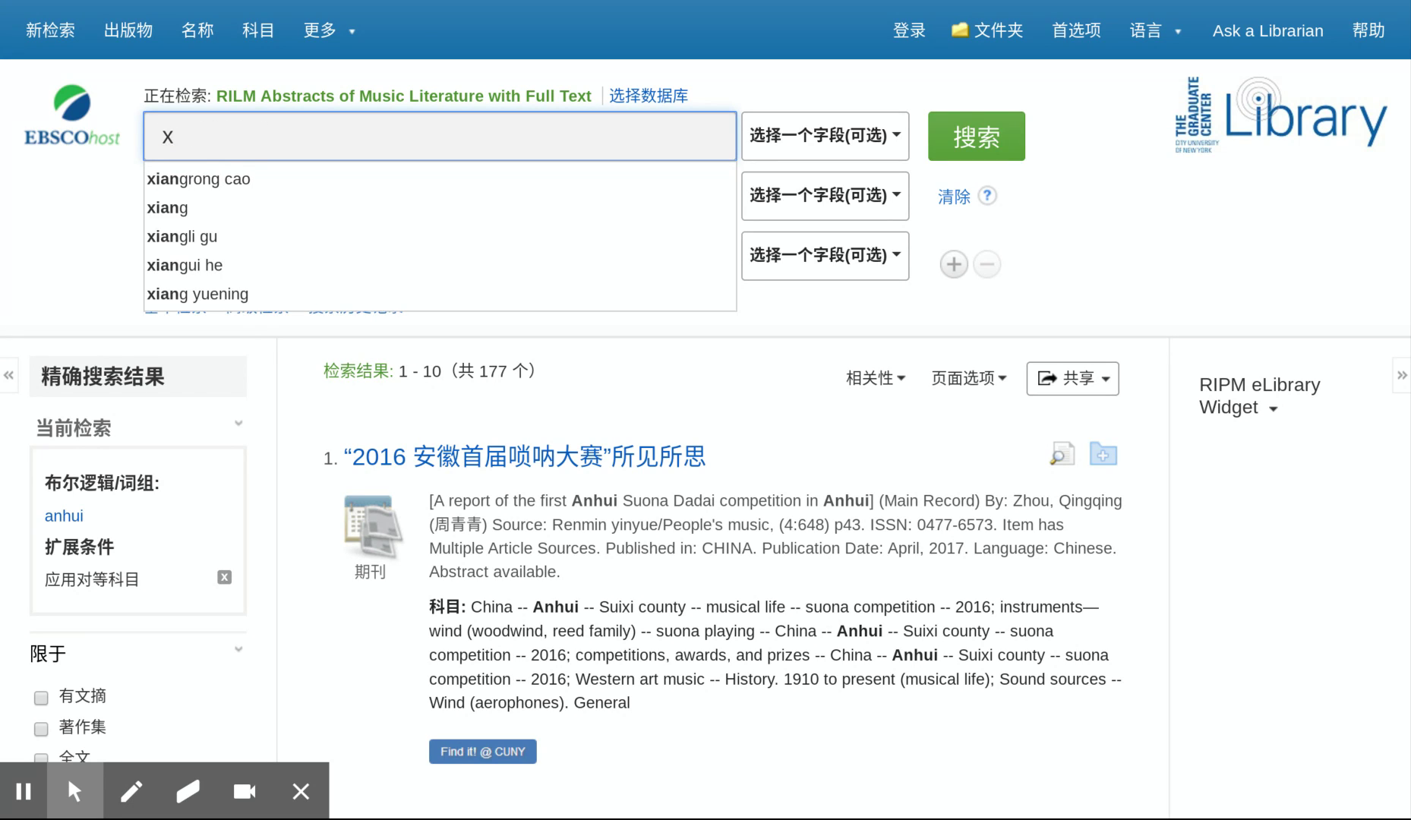
text(hong kong)
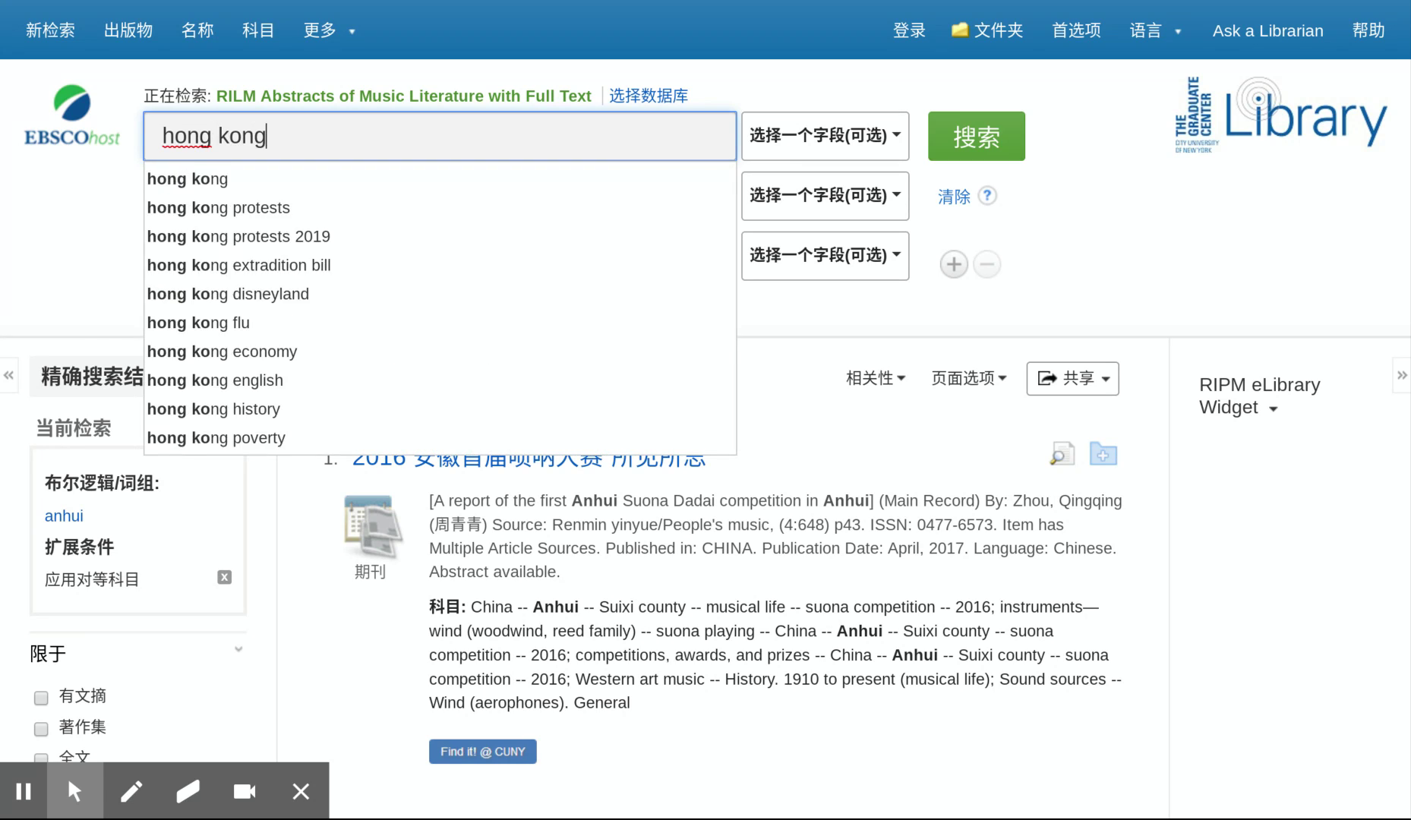
key(Return)
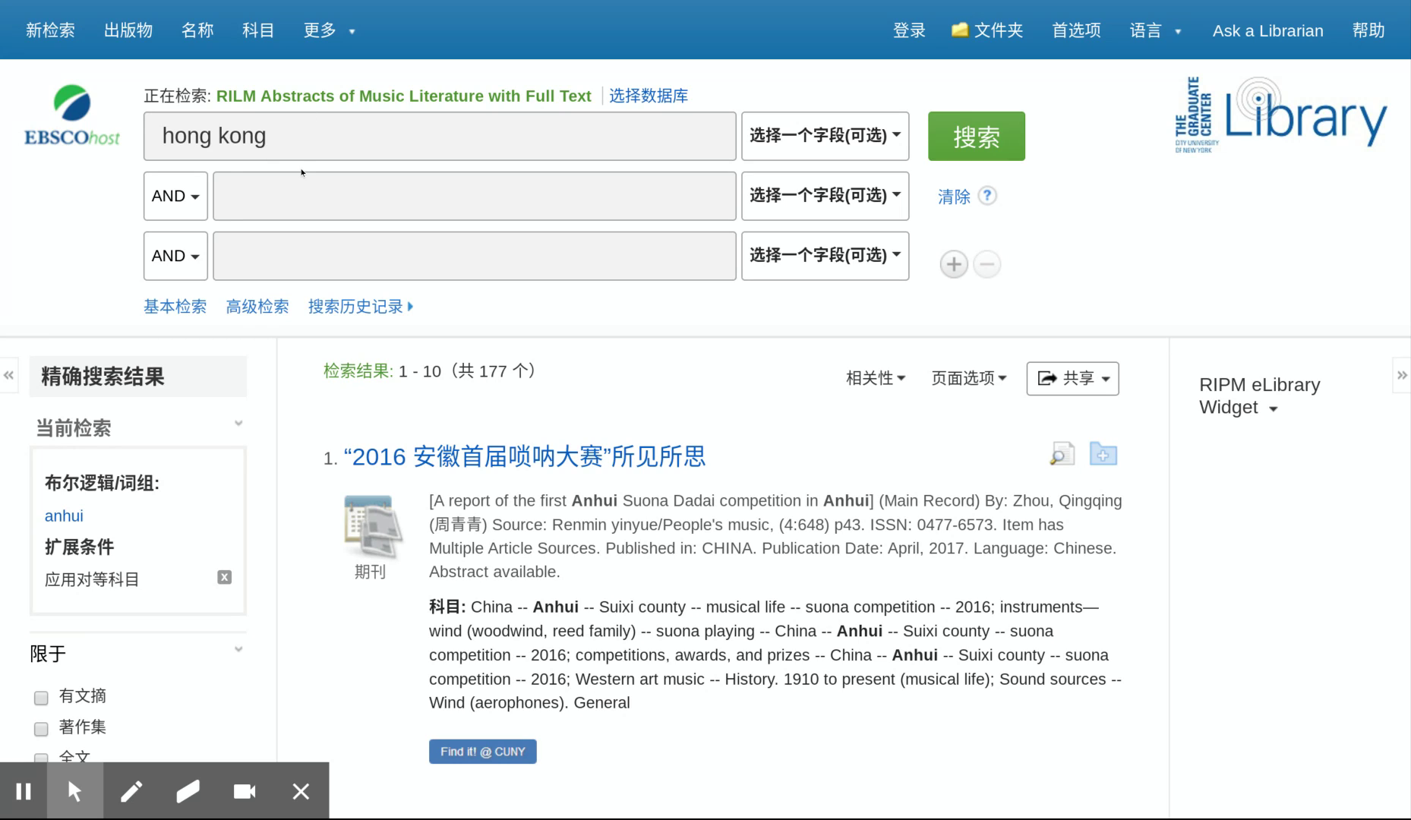
Replace the first search term with "haerbin" and run the search.
click(291, 143)
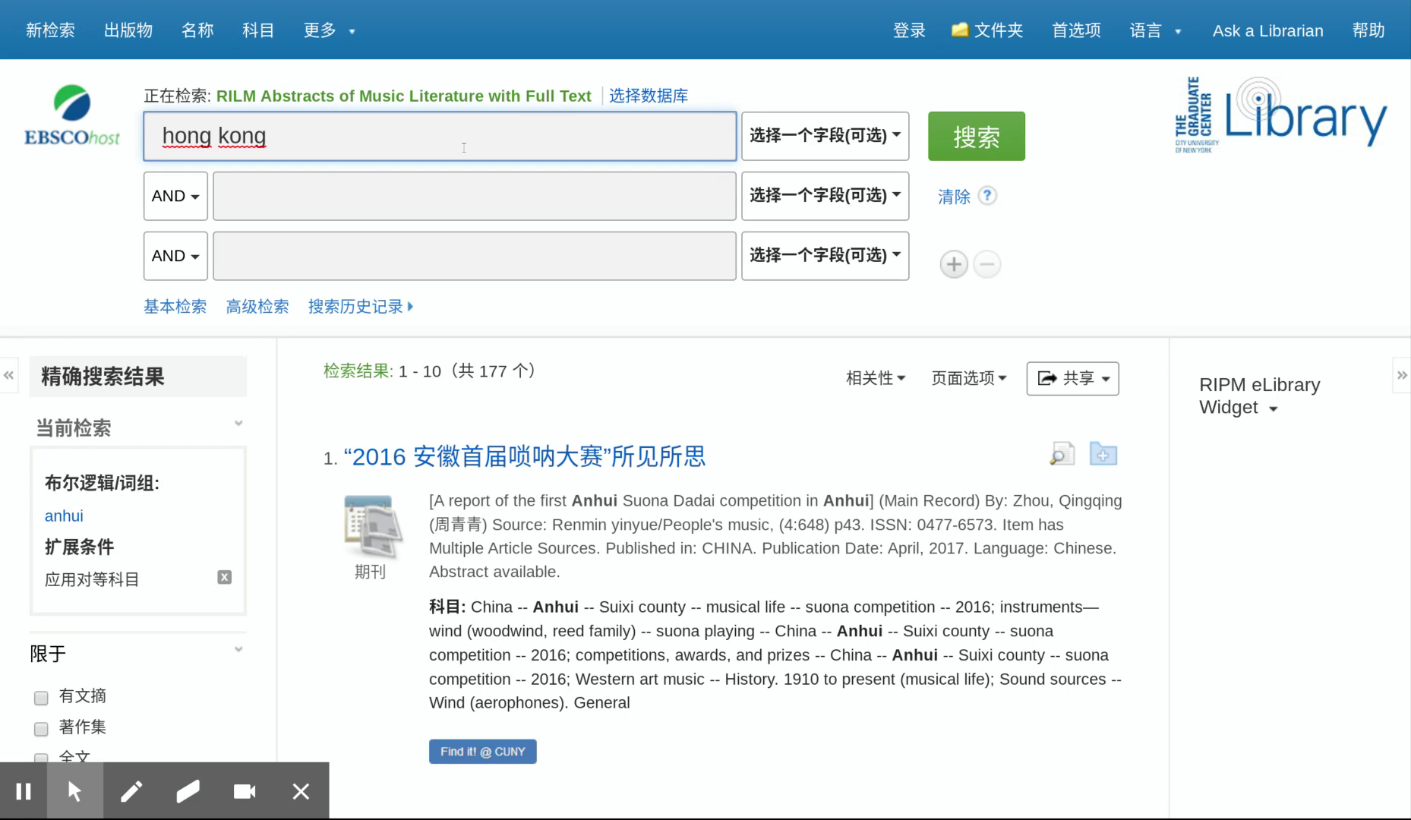
key(BackSpace)
key(BackSpace)
key(BackSpace)
key(BackSpace)
key(BackSpace)
key(BackSpace)
key(BackSpace)
key(BackSpace)
key(BackSpace)
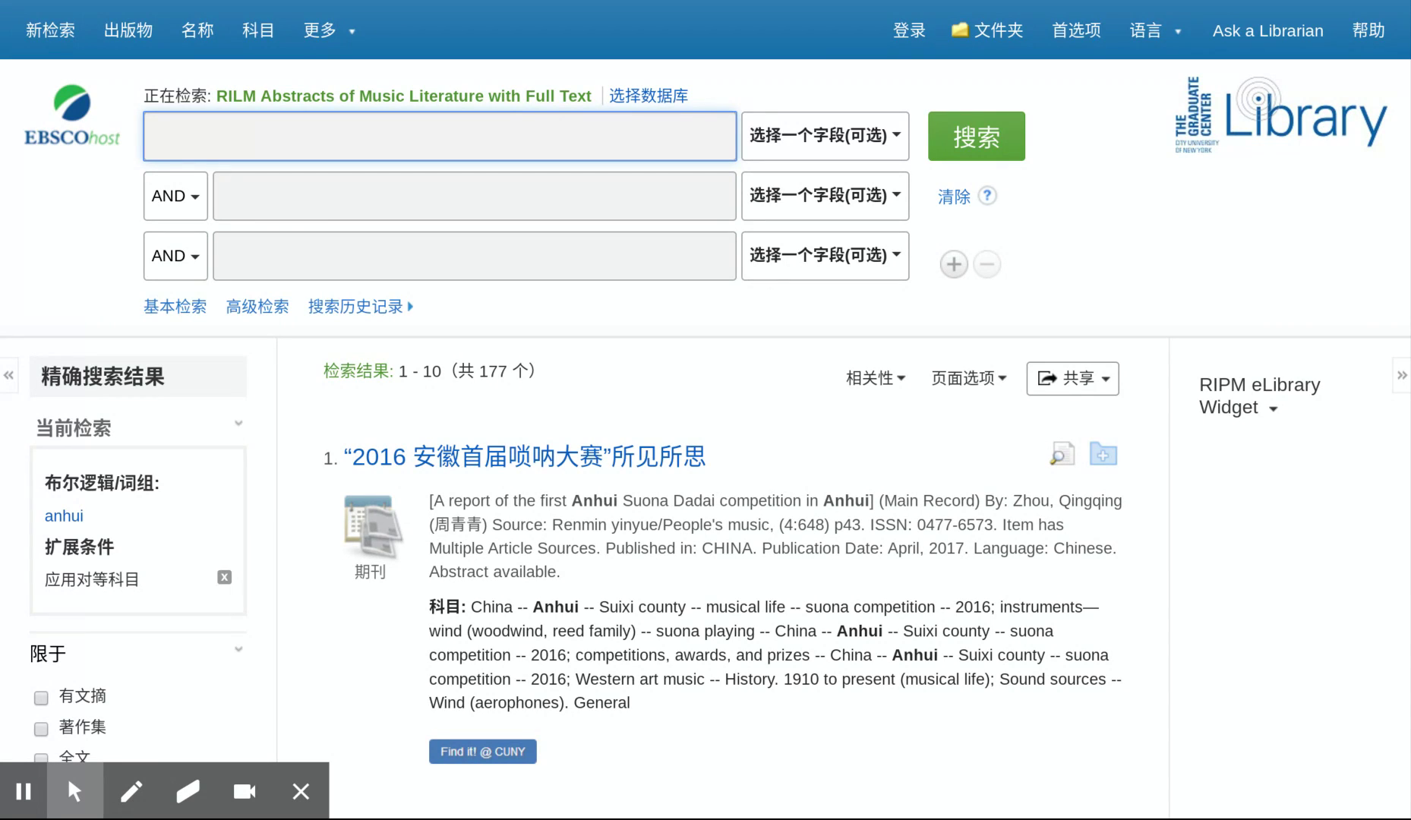
text(haerbin)
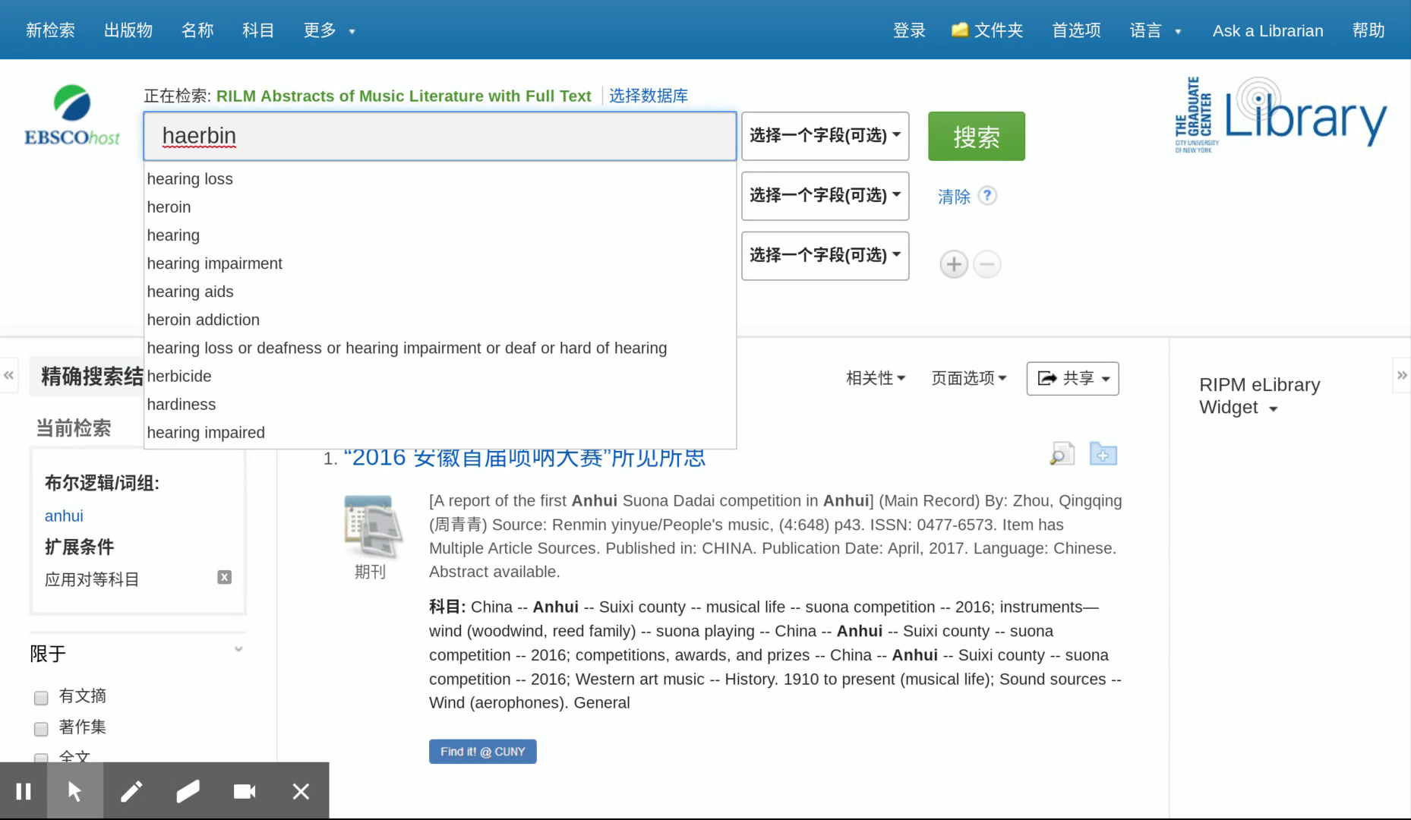
click(757, 87)
click(638, 138)
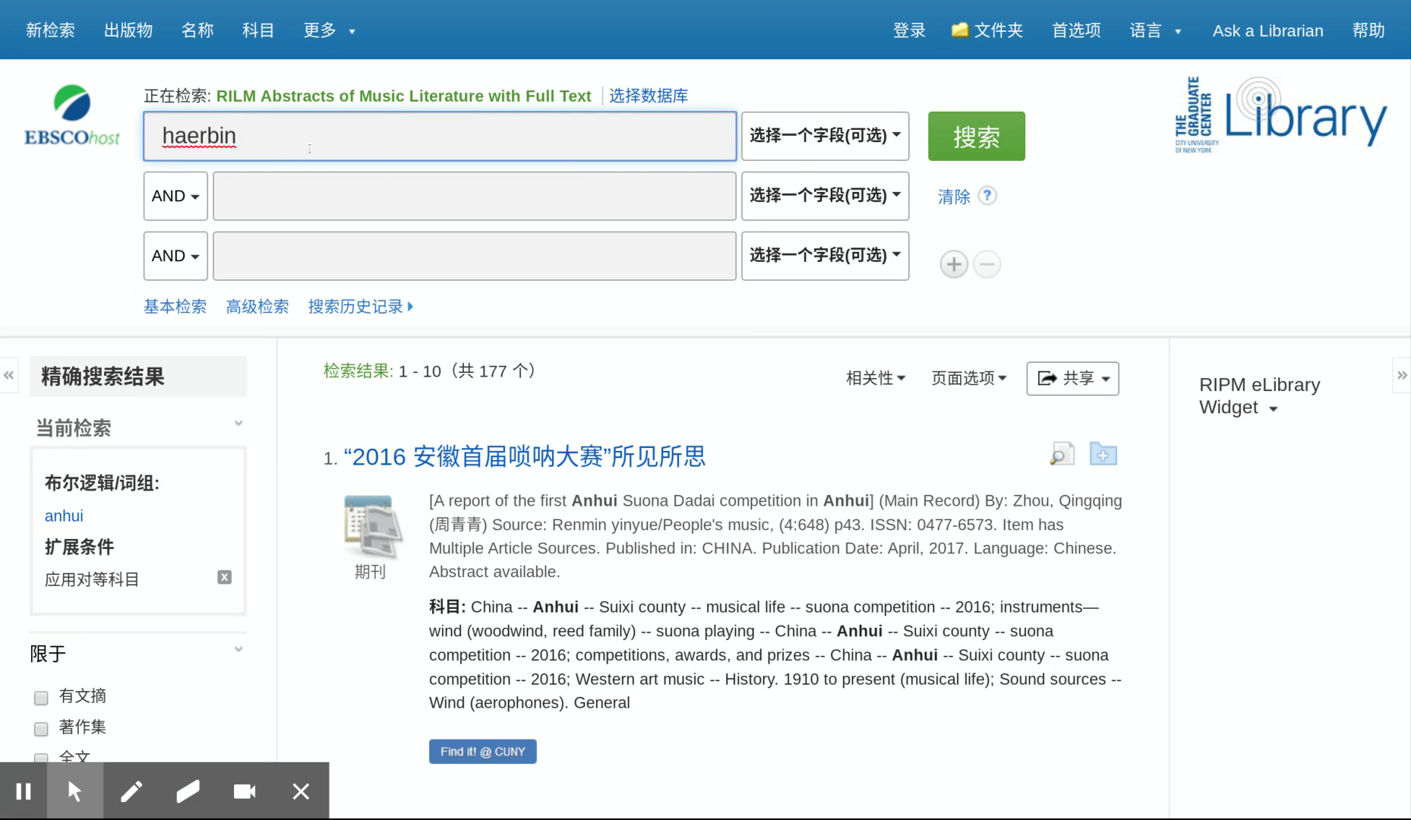
click(997, 140)
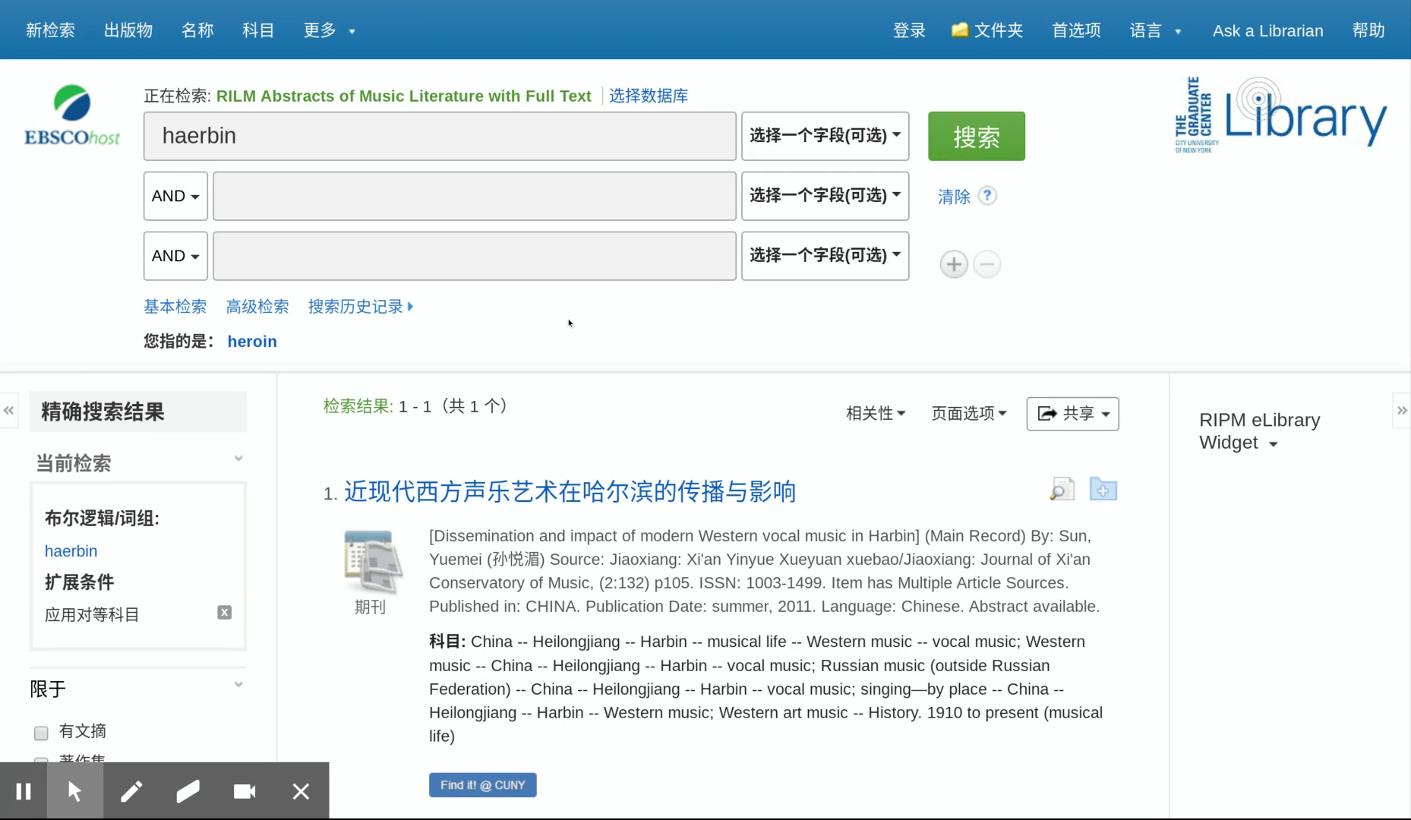
Highlight the place names Heilongjiang and Harbin in the record's subject headings to check their spelling.
scroll(569, 323, down, 3)
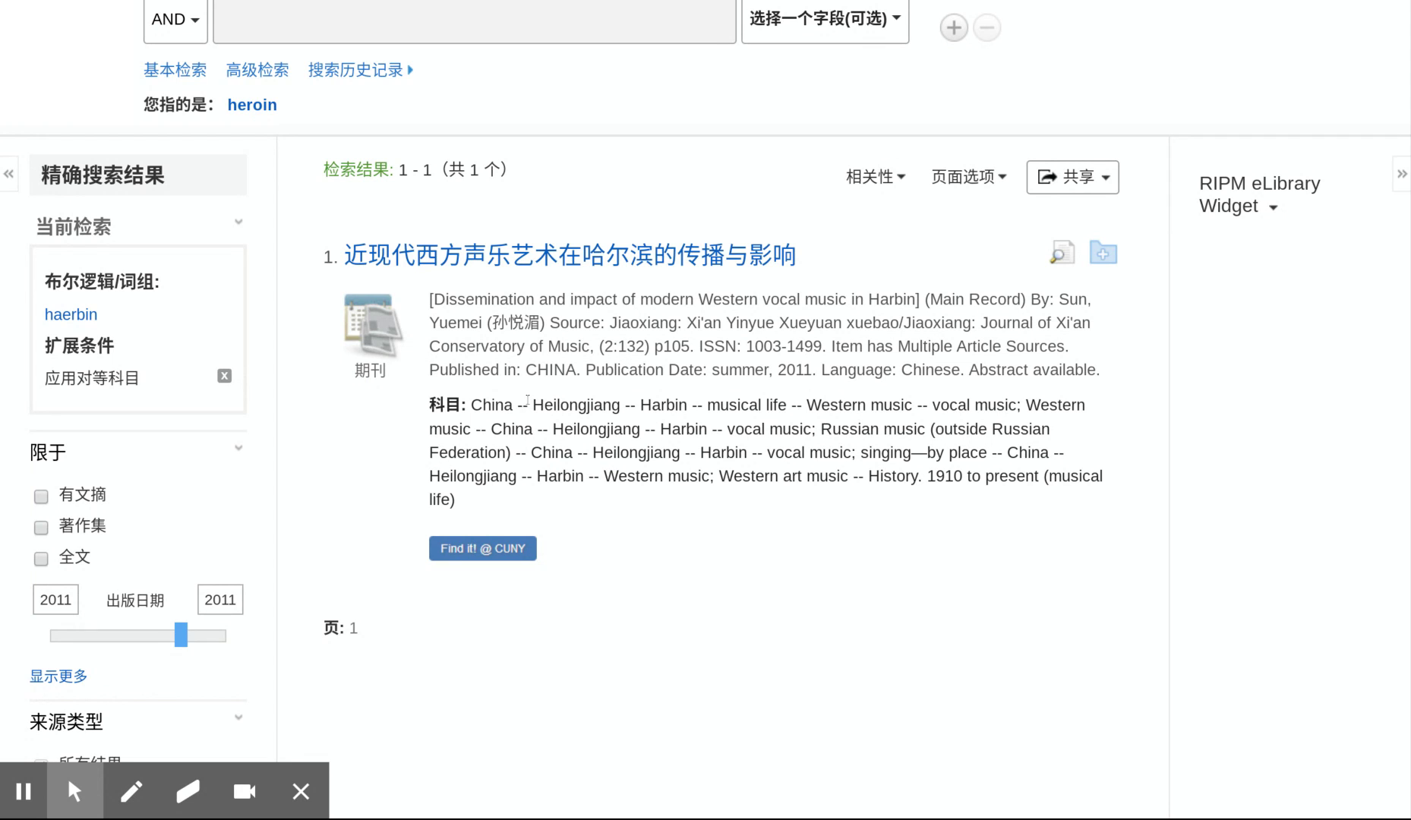
drag(528, 400, 611, 401)
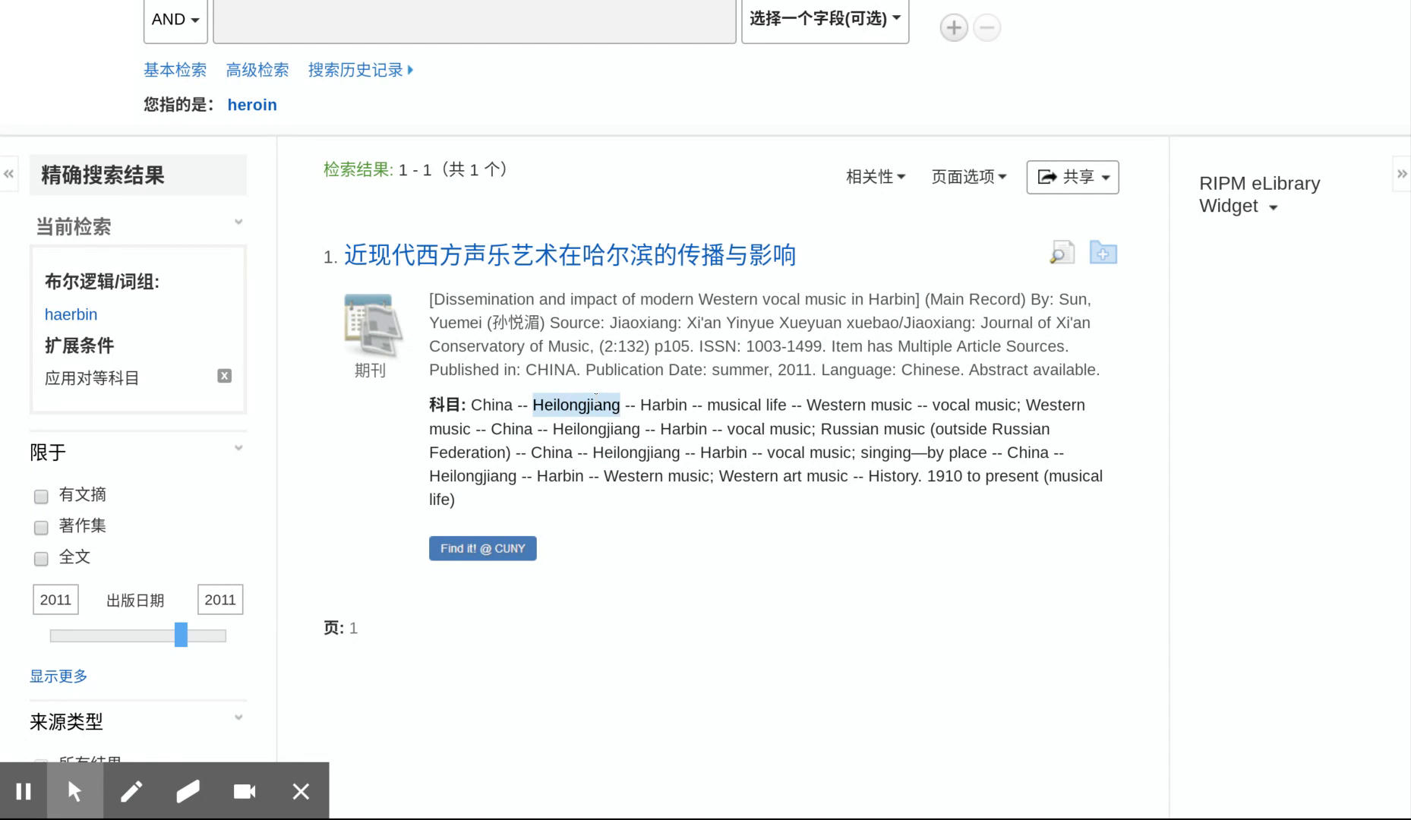
click(596, 397)
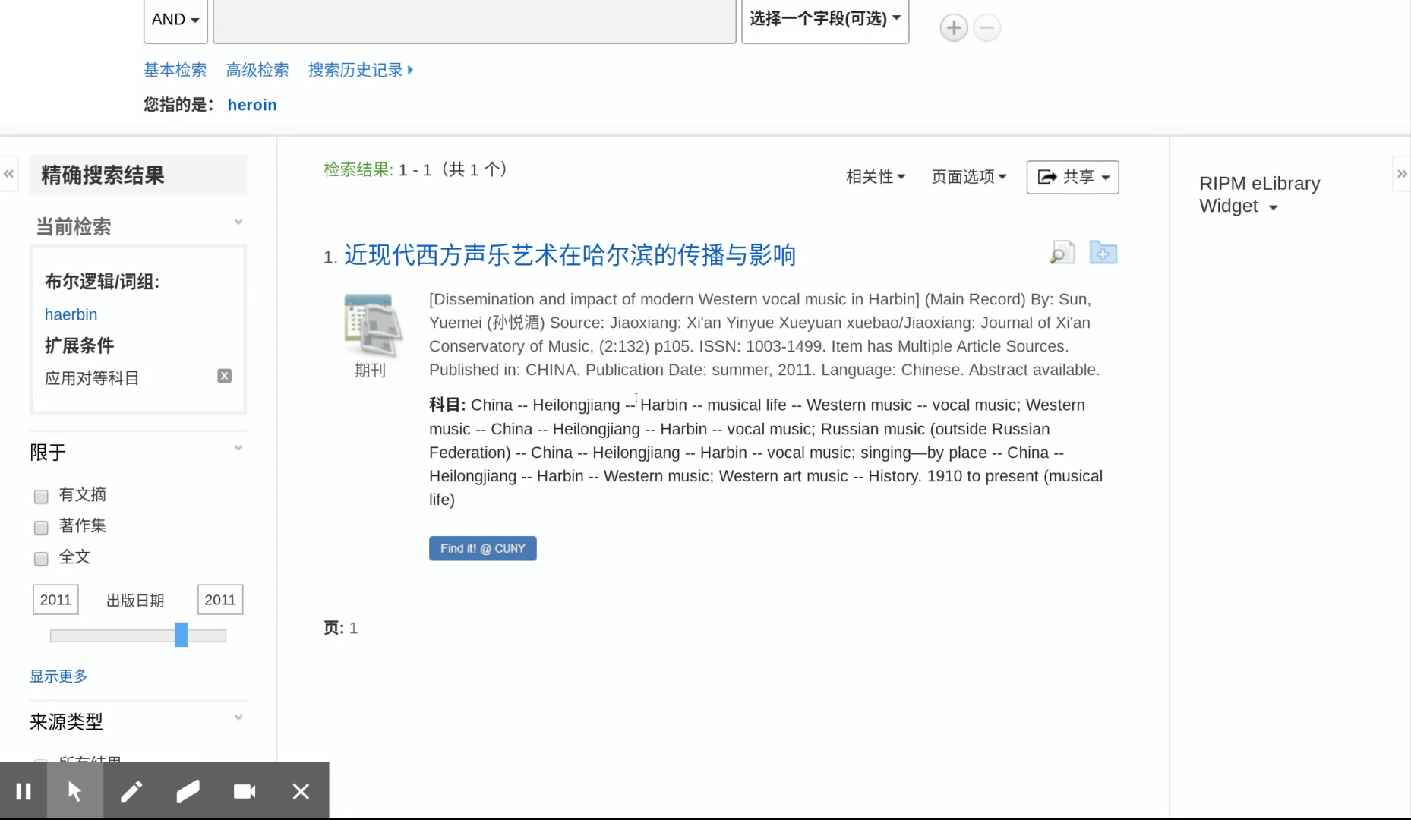
drag(643, 397, 678, 398)
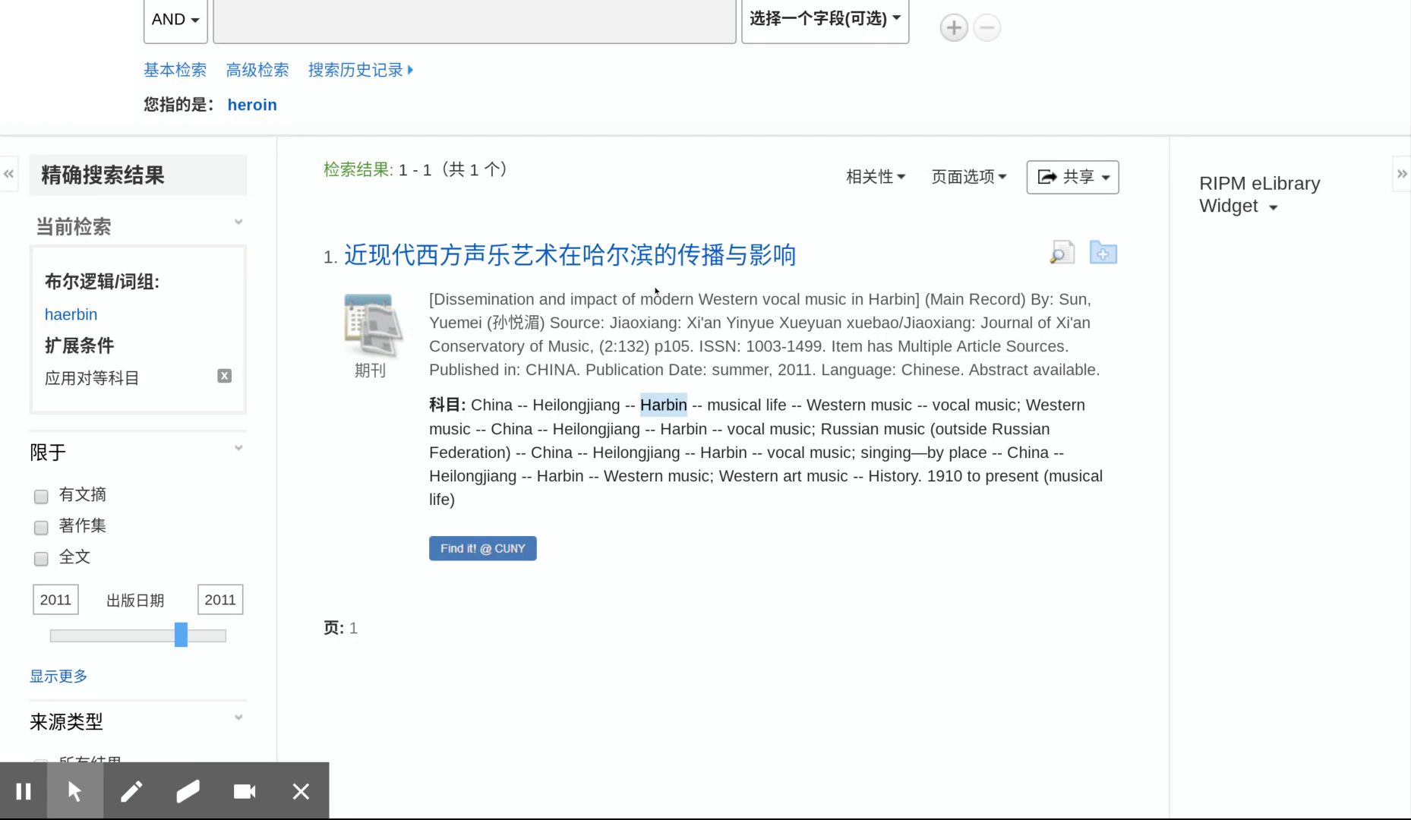
Change the first search term to "Harbin", restrict it to the SU 主题 field, and run the search.
scroll(905, 287, up, 3)
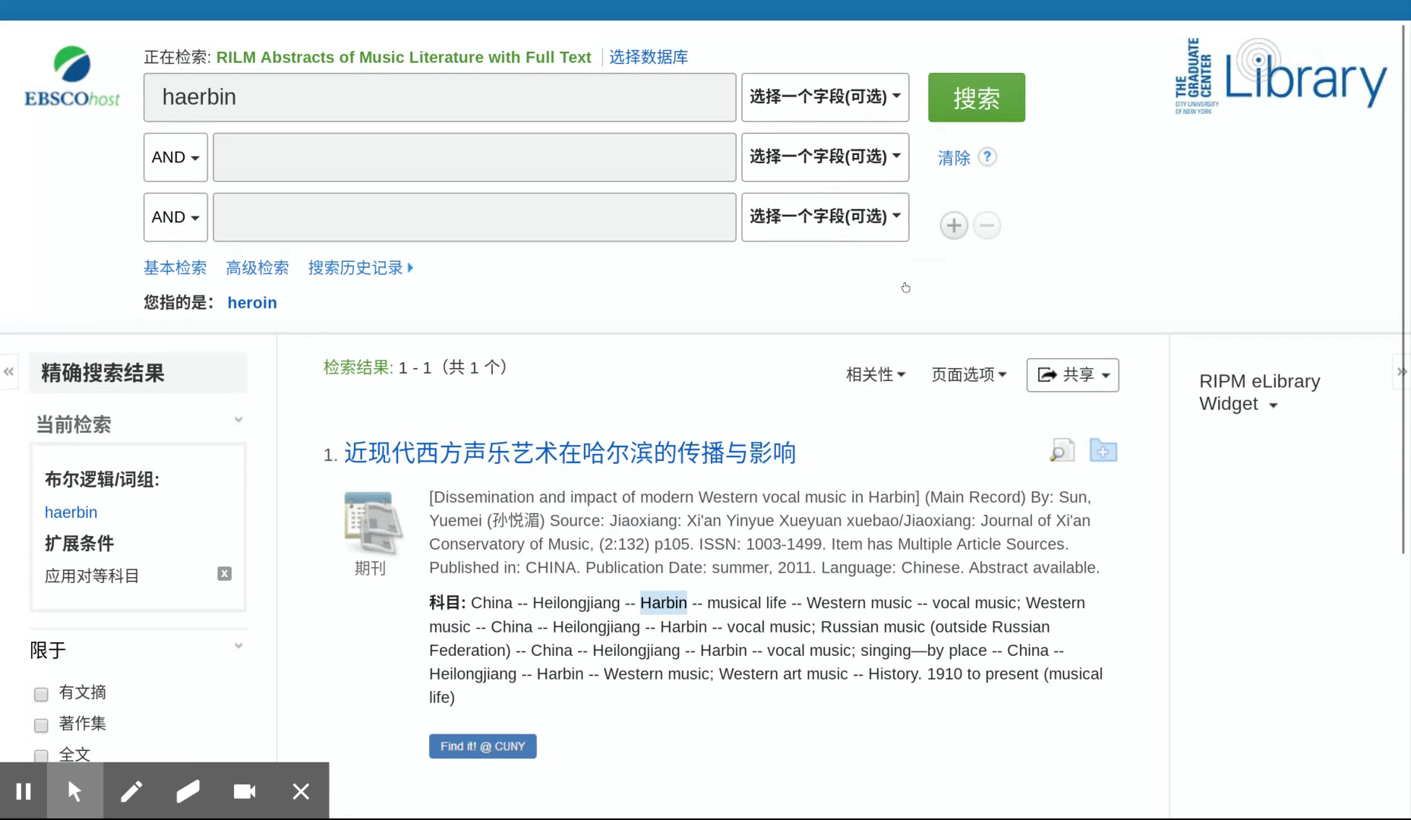
click(405, 98)
key(ctrl+a)
text(Harbin)
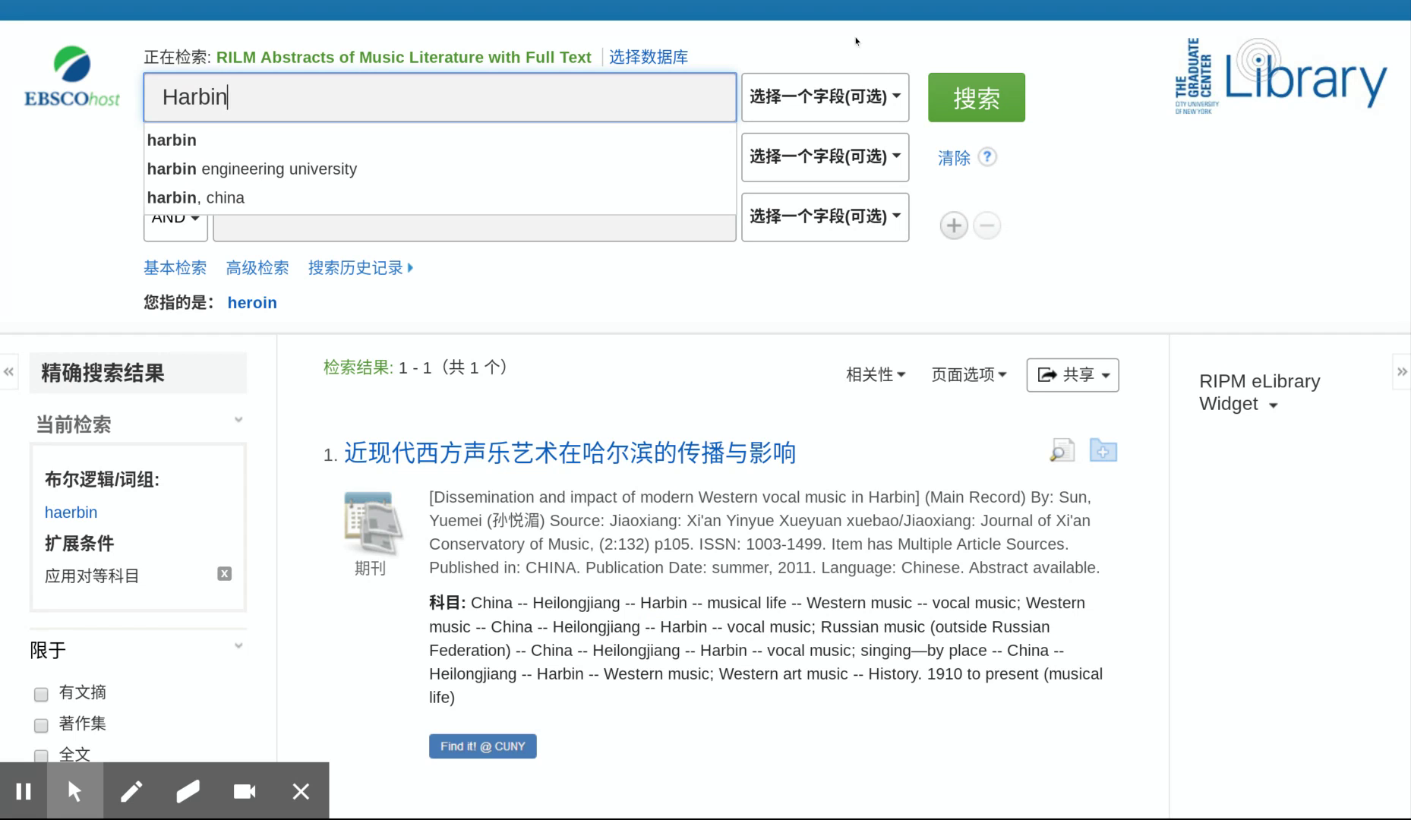
click(1008, 47)
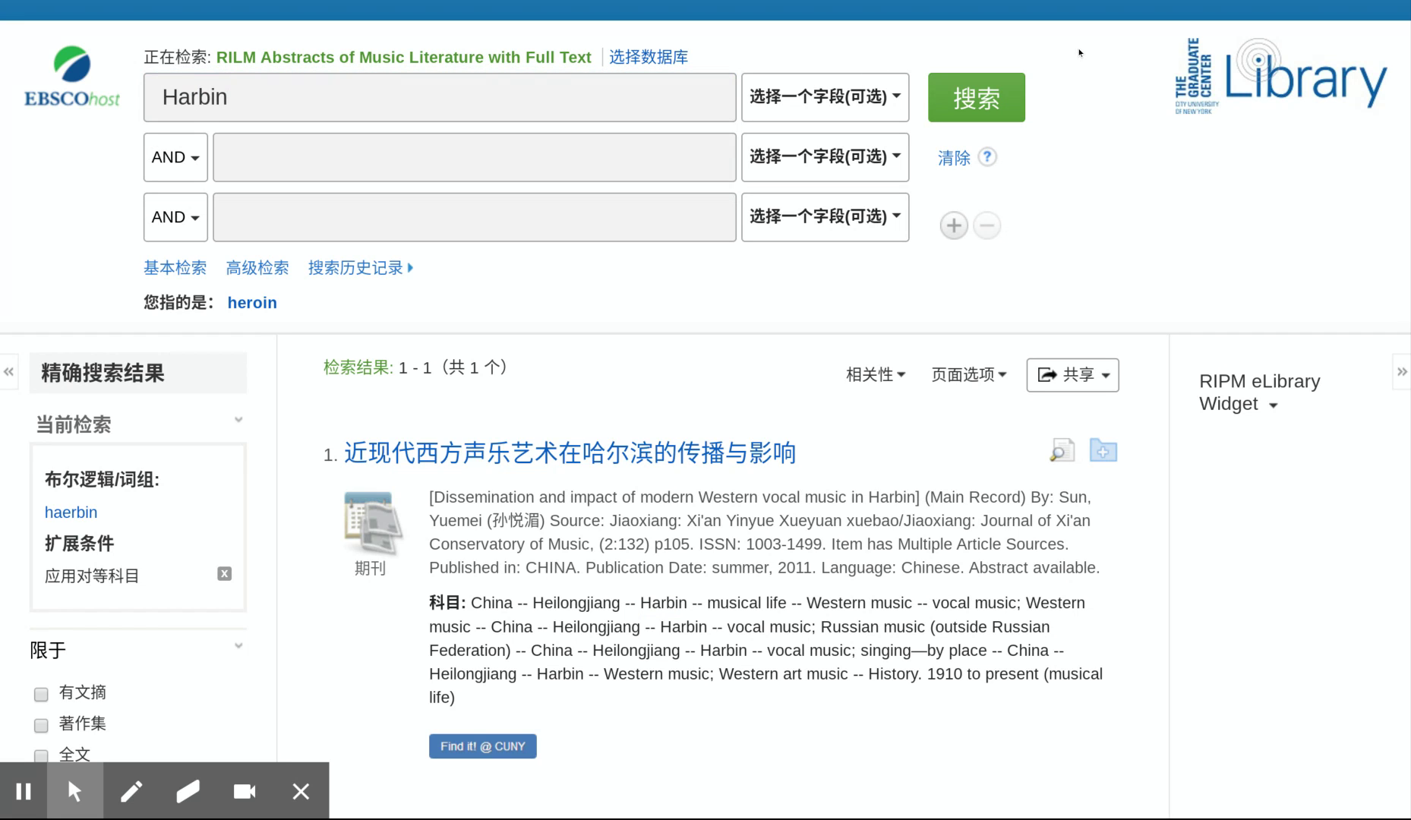
click(877, 99)
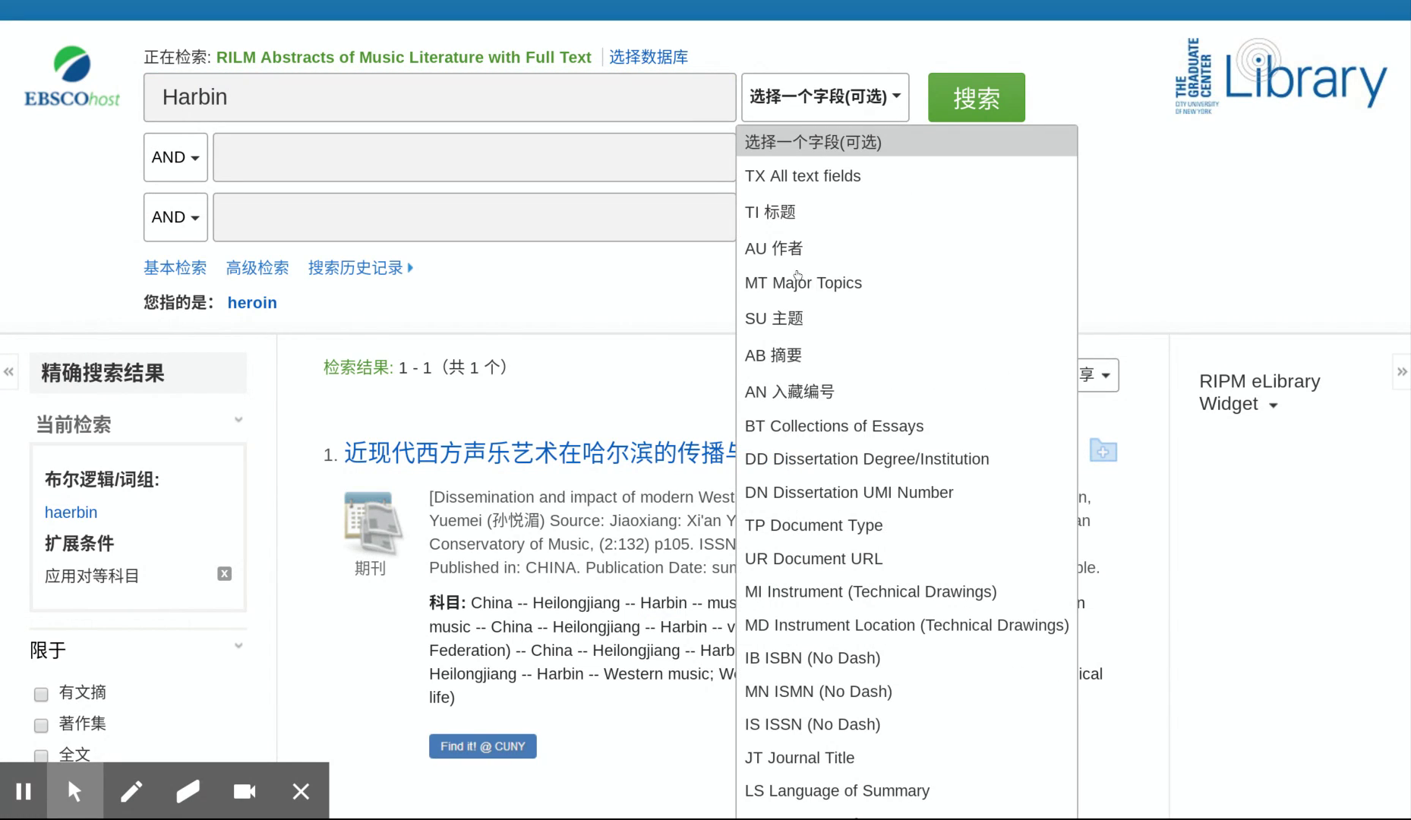
click(795, 319)
click(991, 104)
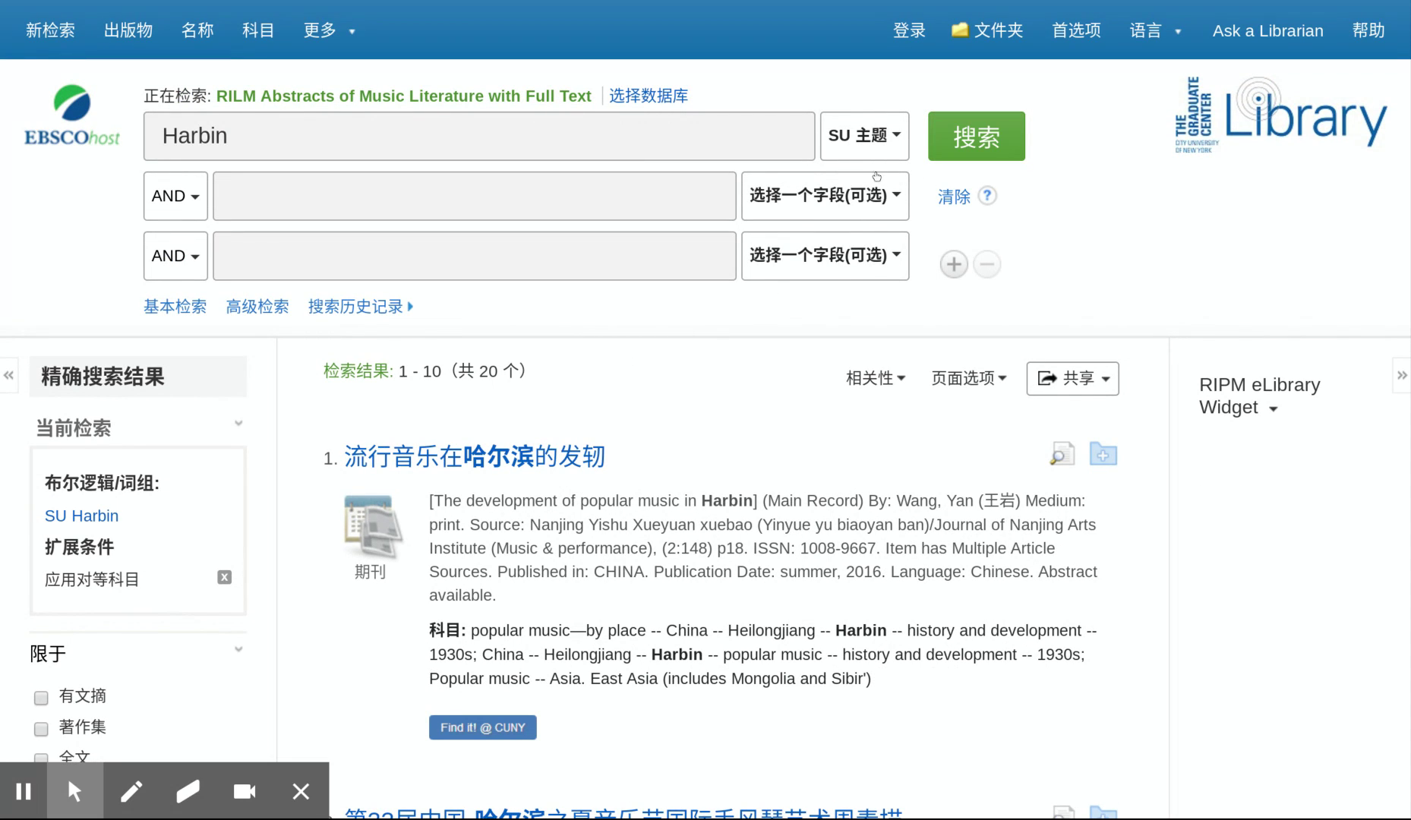
Reset the Harbin term's field to 选择一个字段(可选) and run the search again.
click(885, 136)
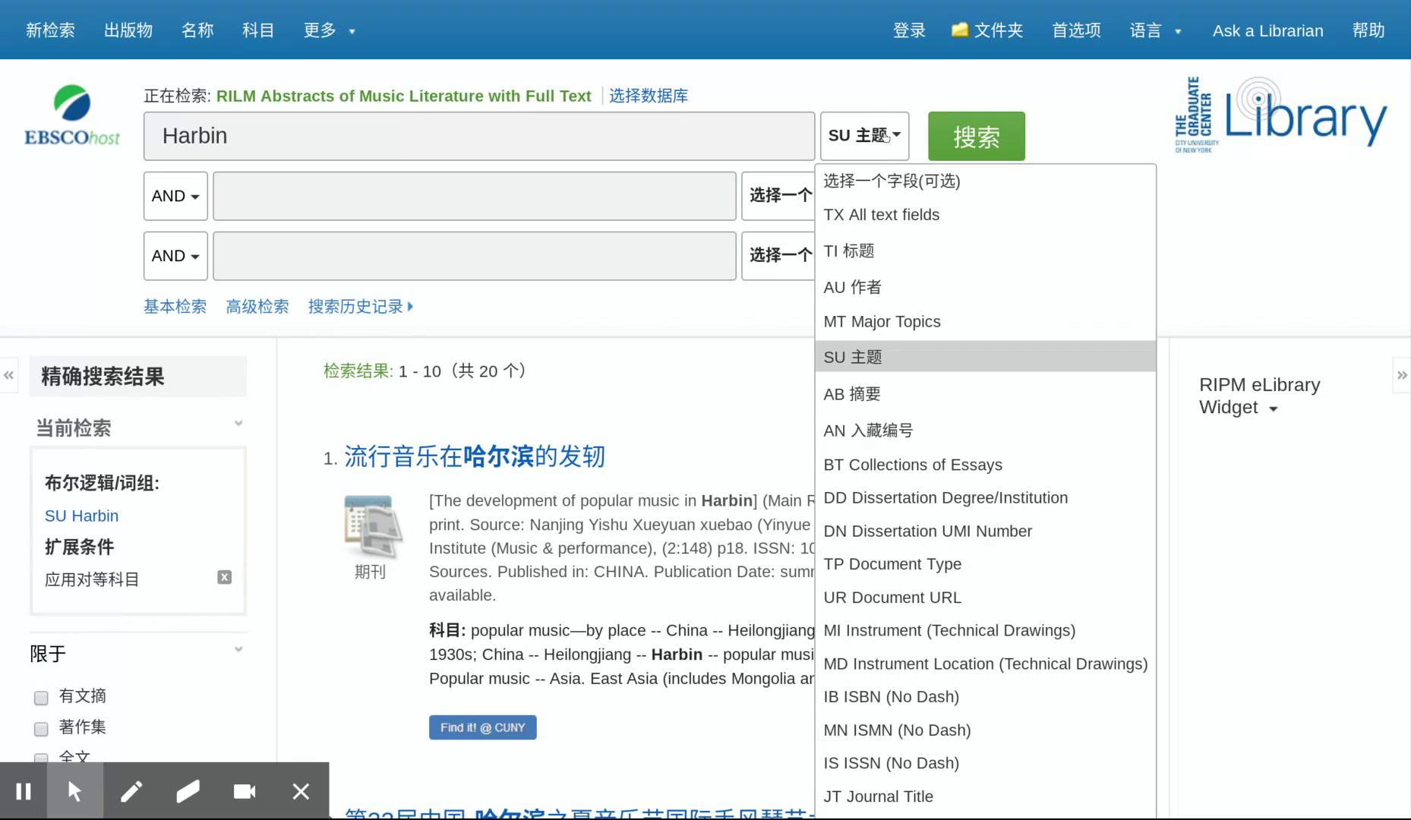
click(853, 187)
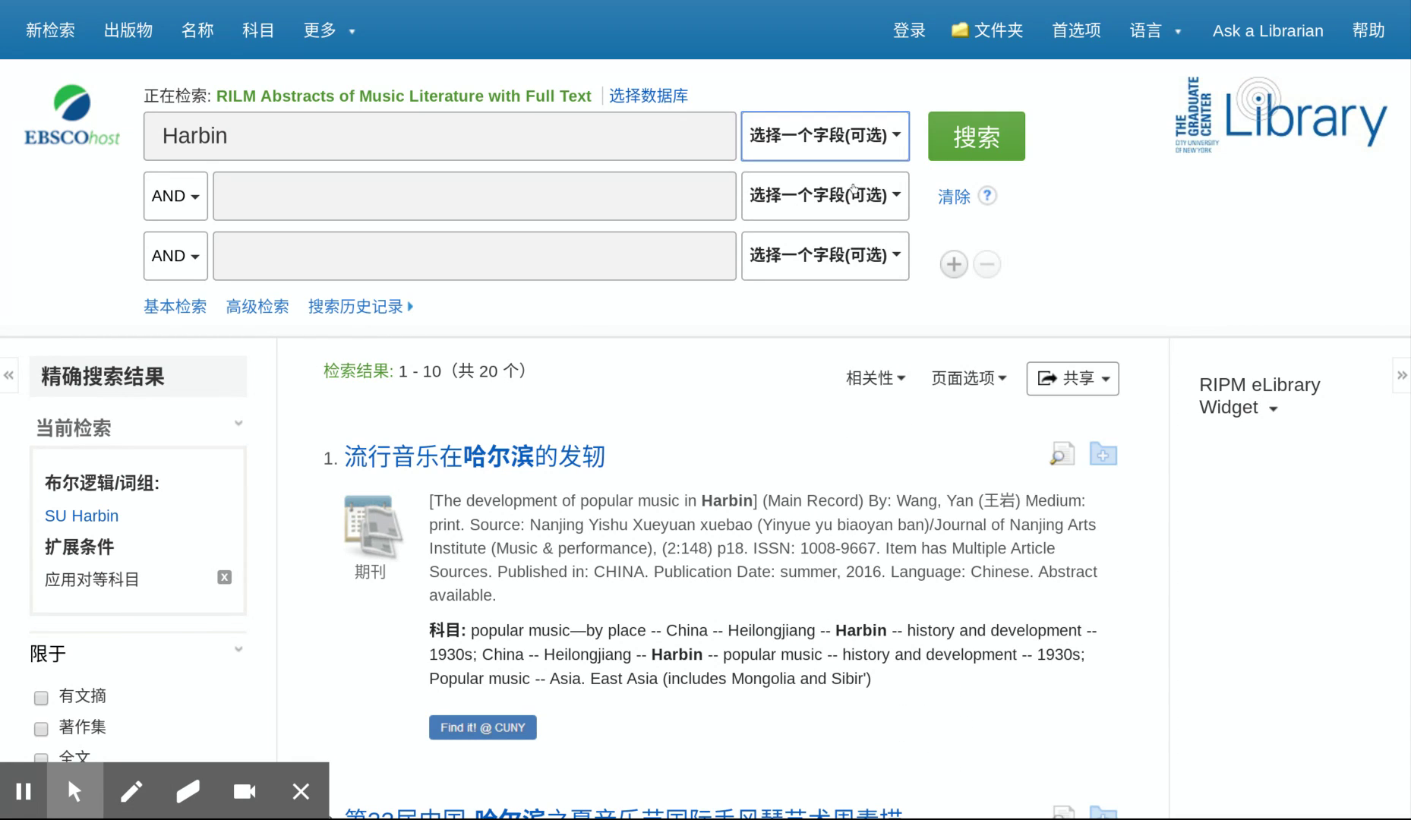
click(983, 138)
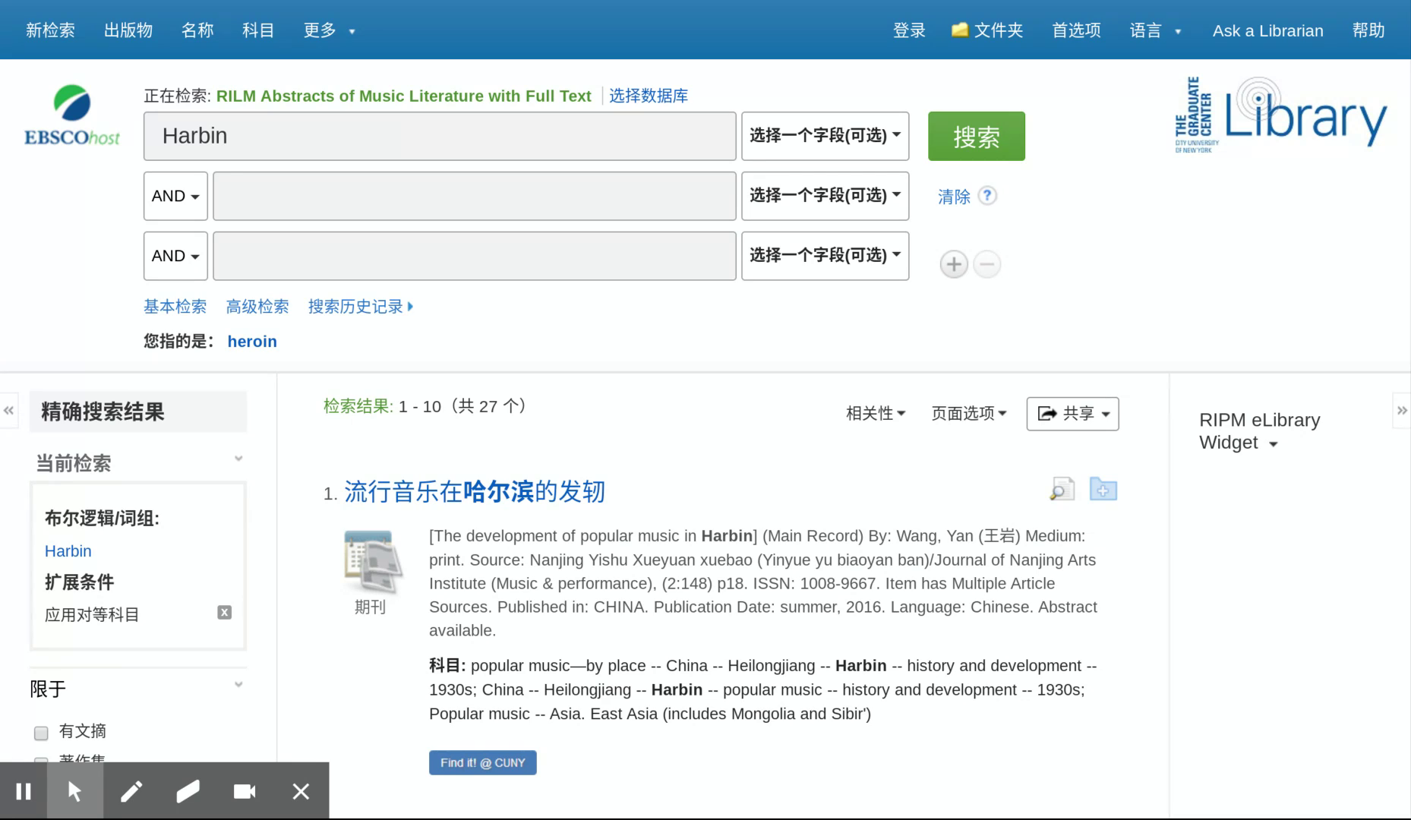
Clear the Harbin term from the first search row.
click(538, 130)
key(BackSpace)
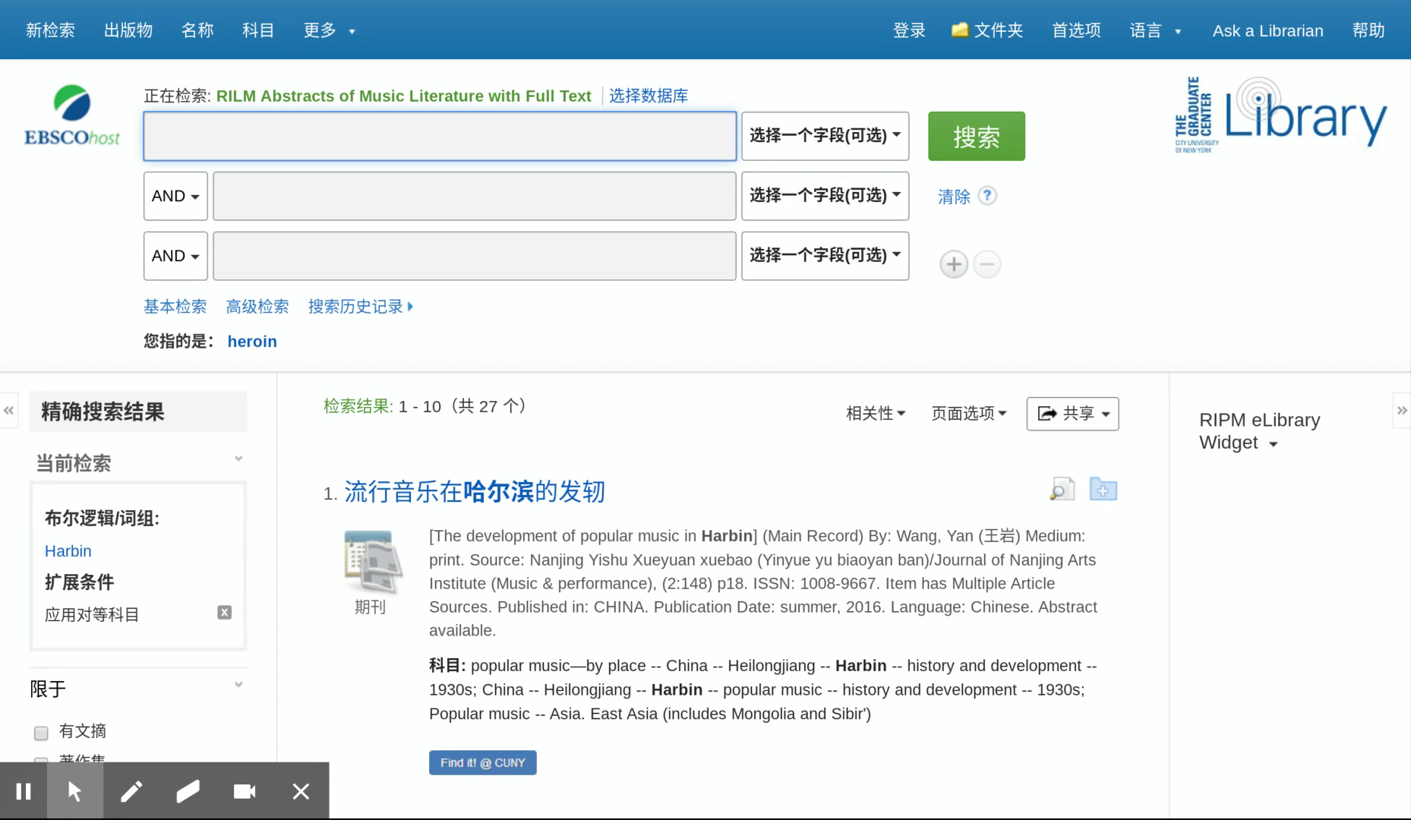